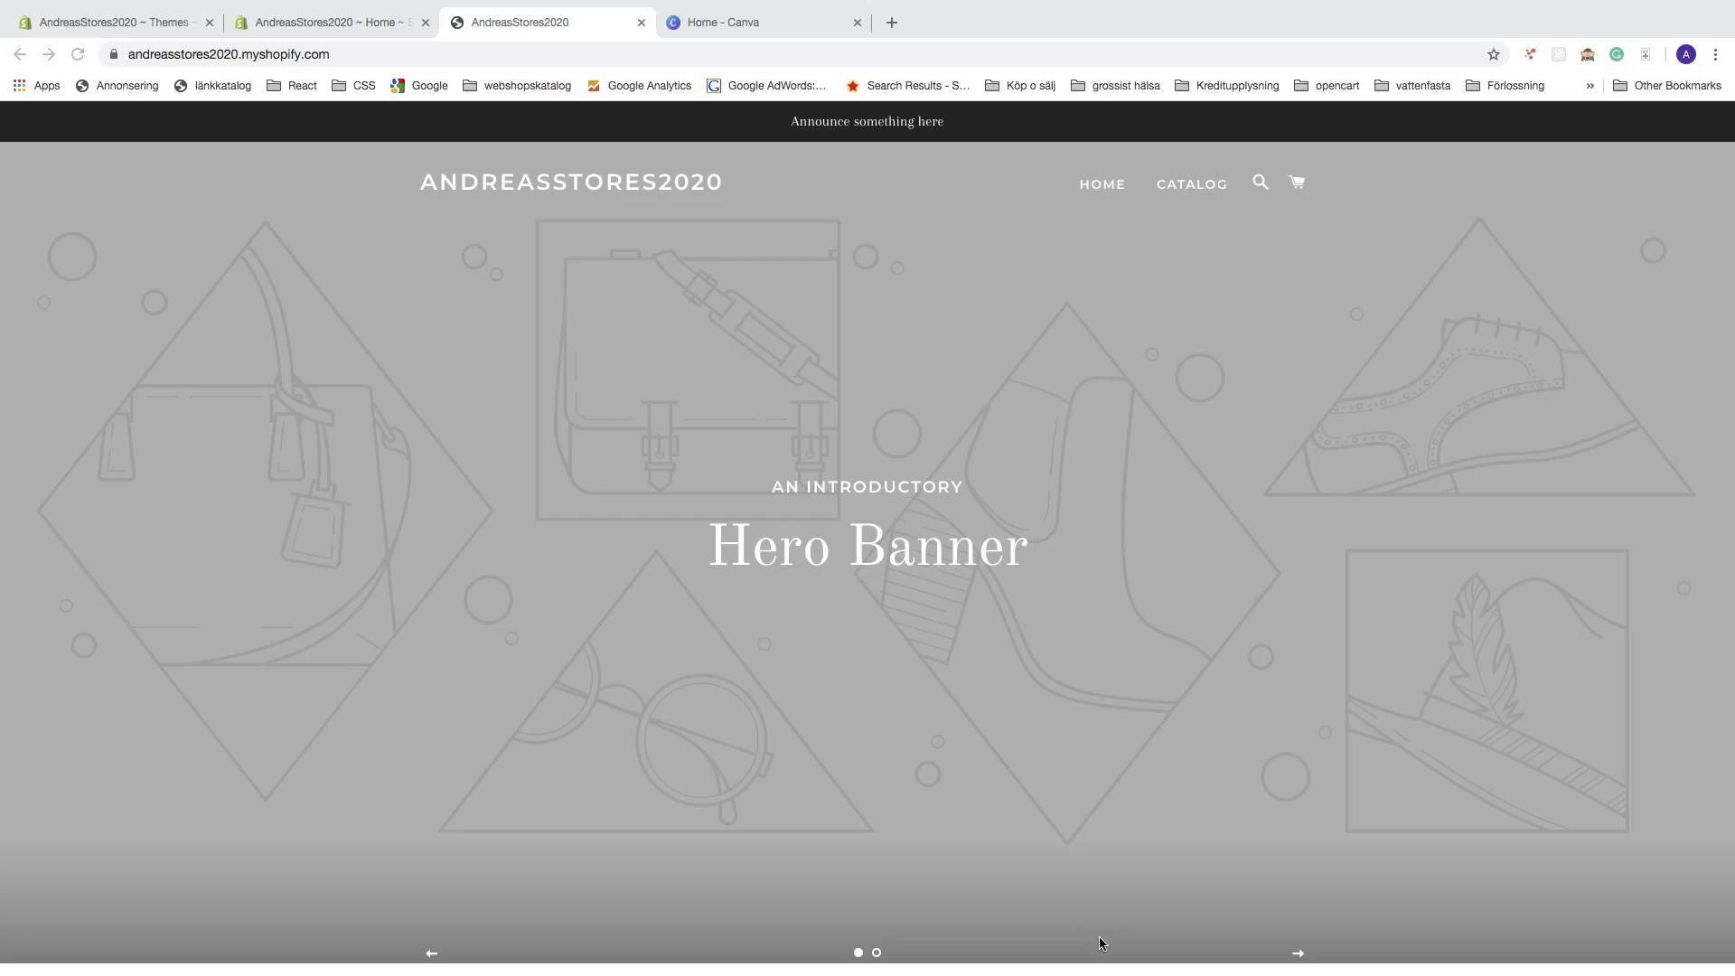
Open the Brooklyn theme's Header settings in the theme editor, then switch to the Canva tab.
click(329, 25)
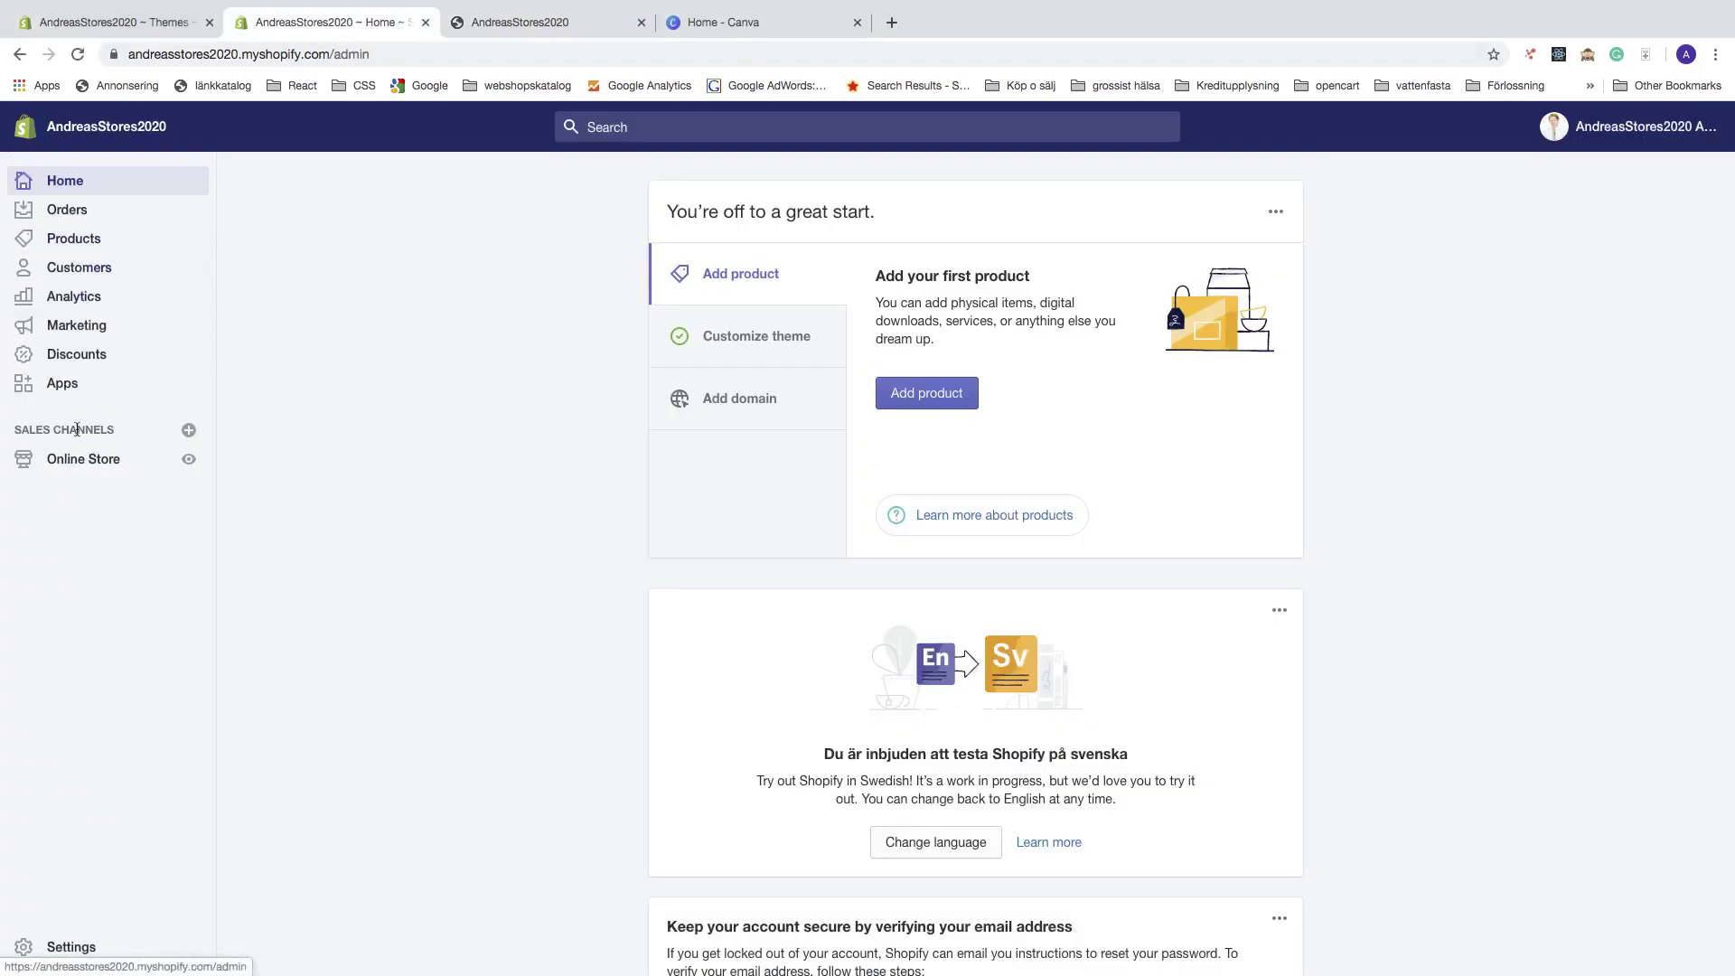
click(101, 467)
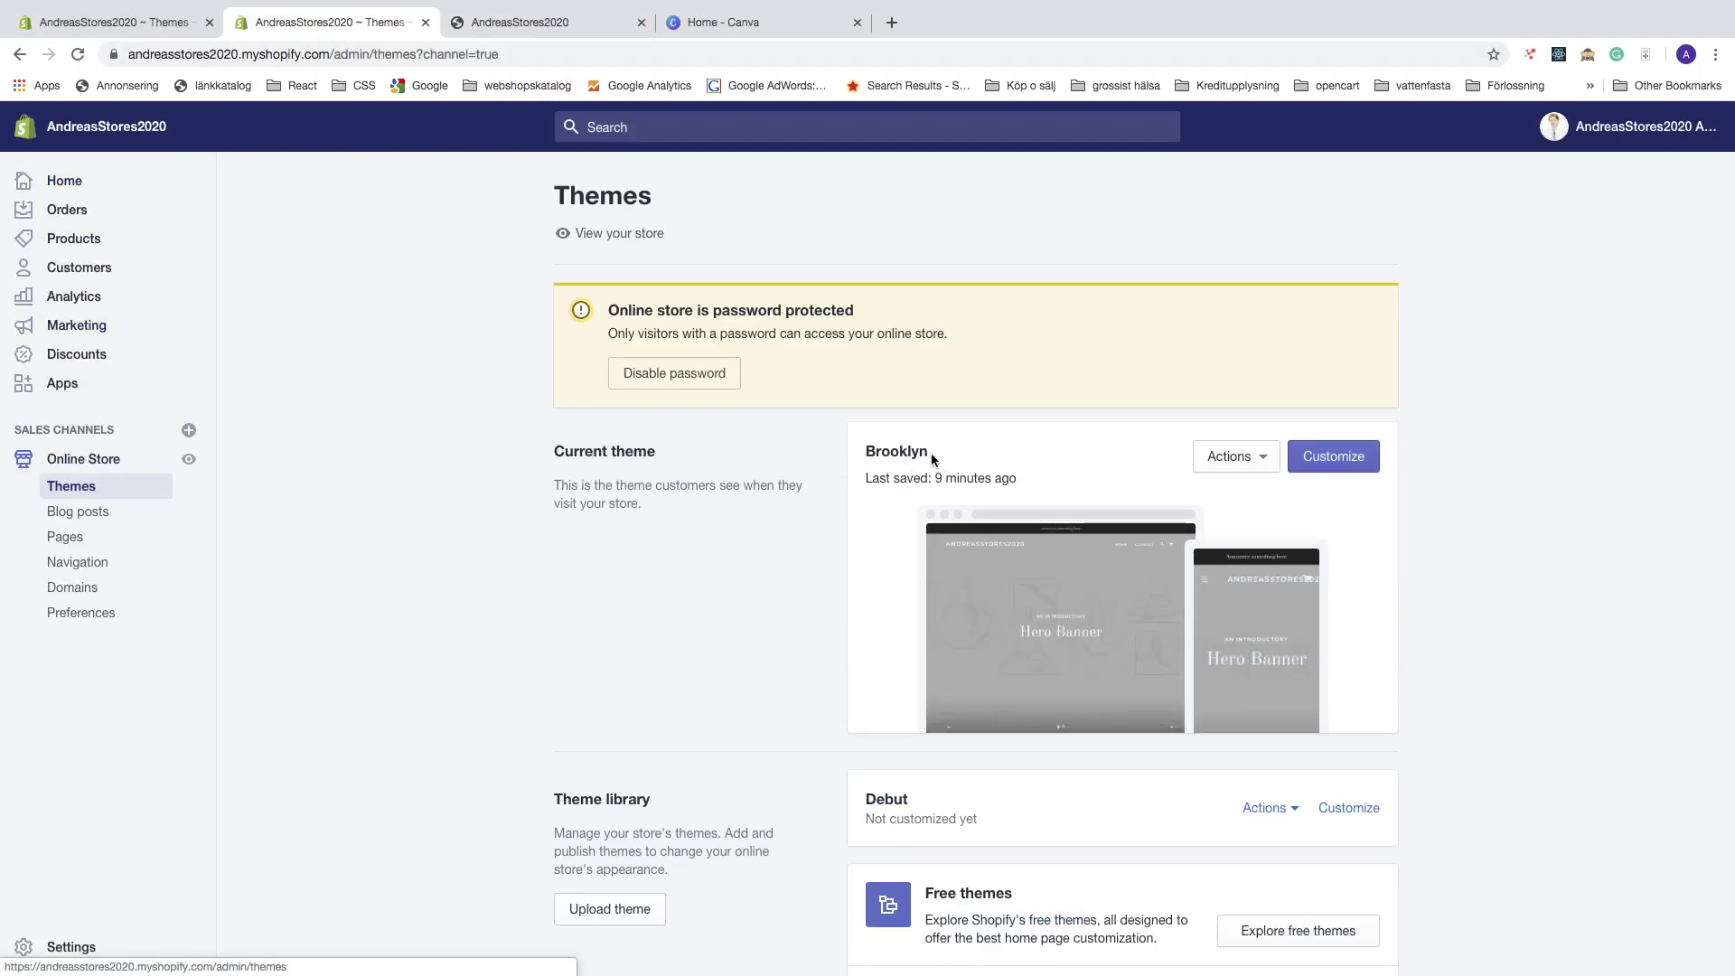
click(1334, 457)
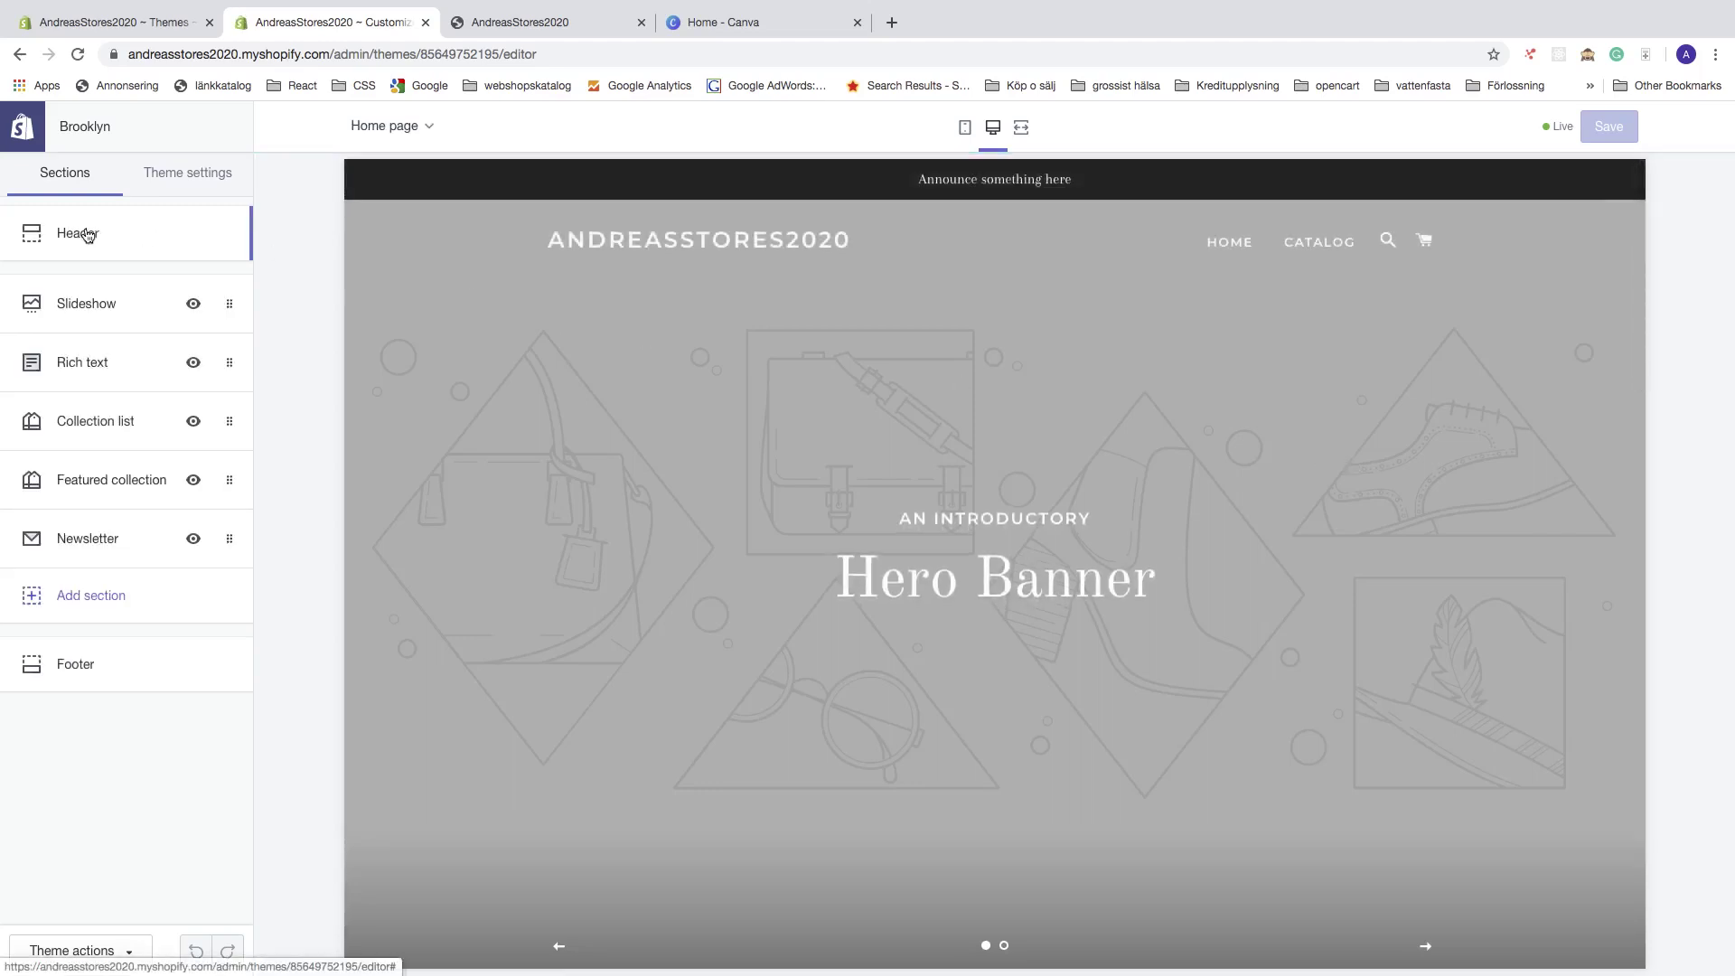
click(122, 234)
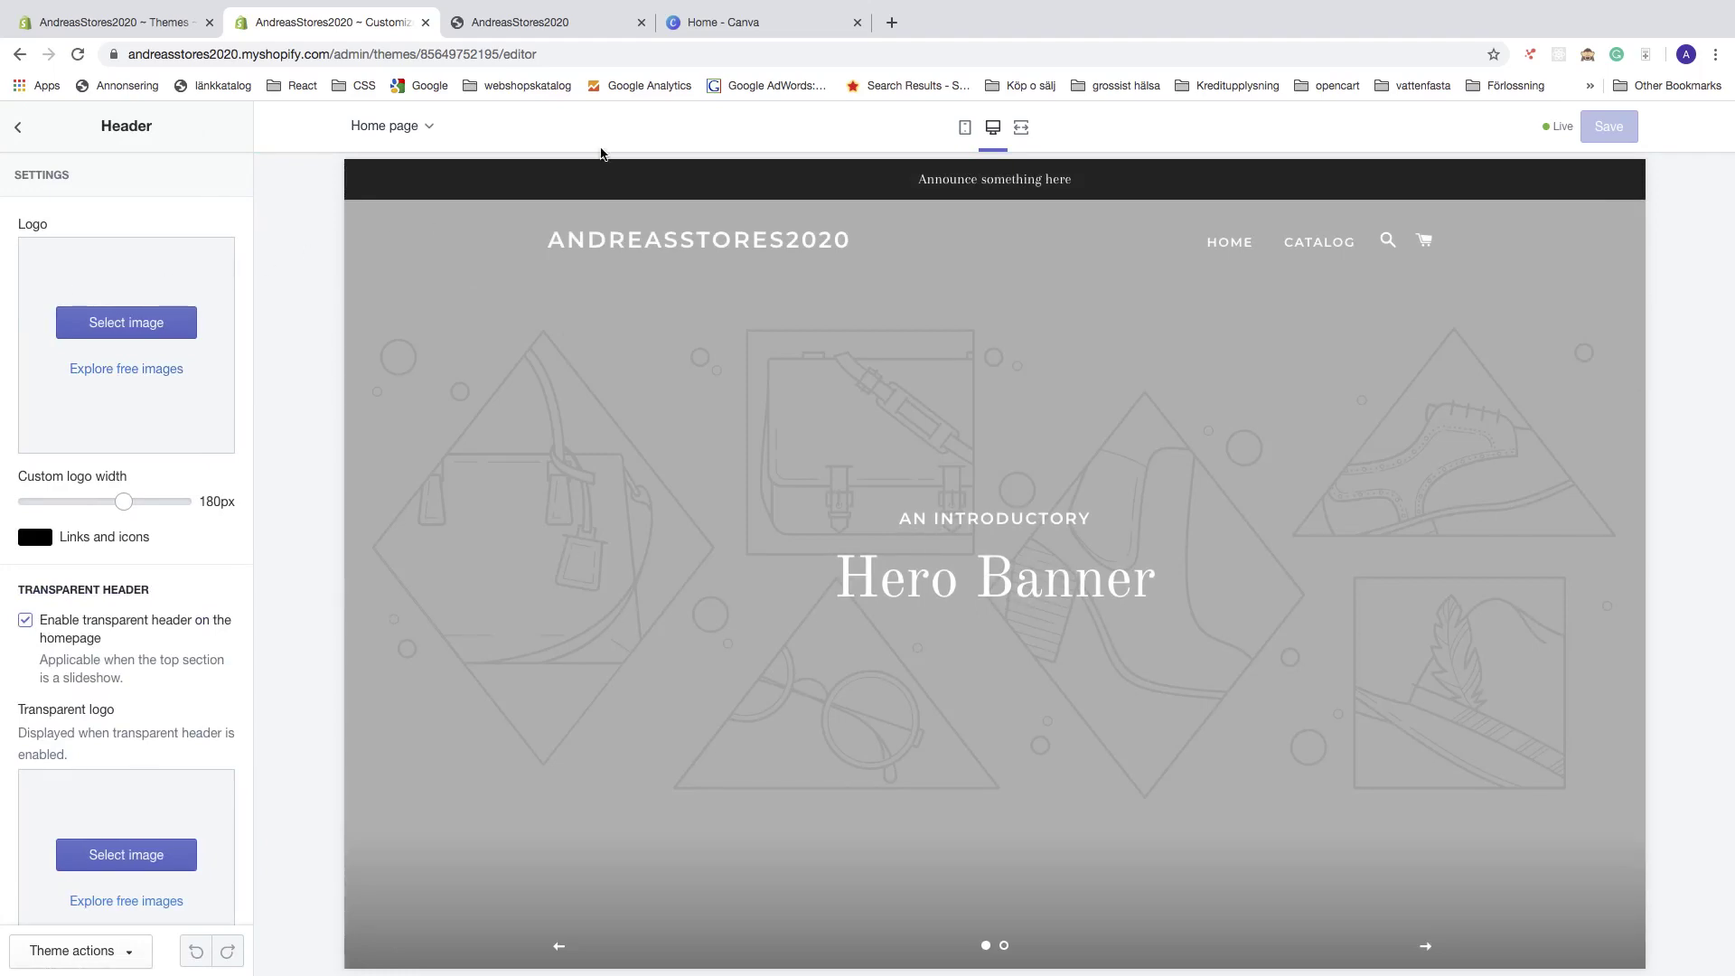
click(737, 25)
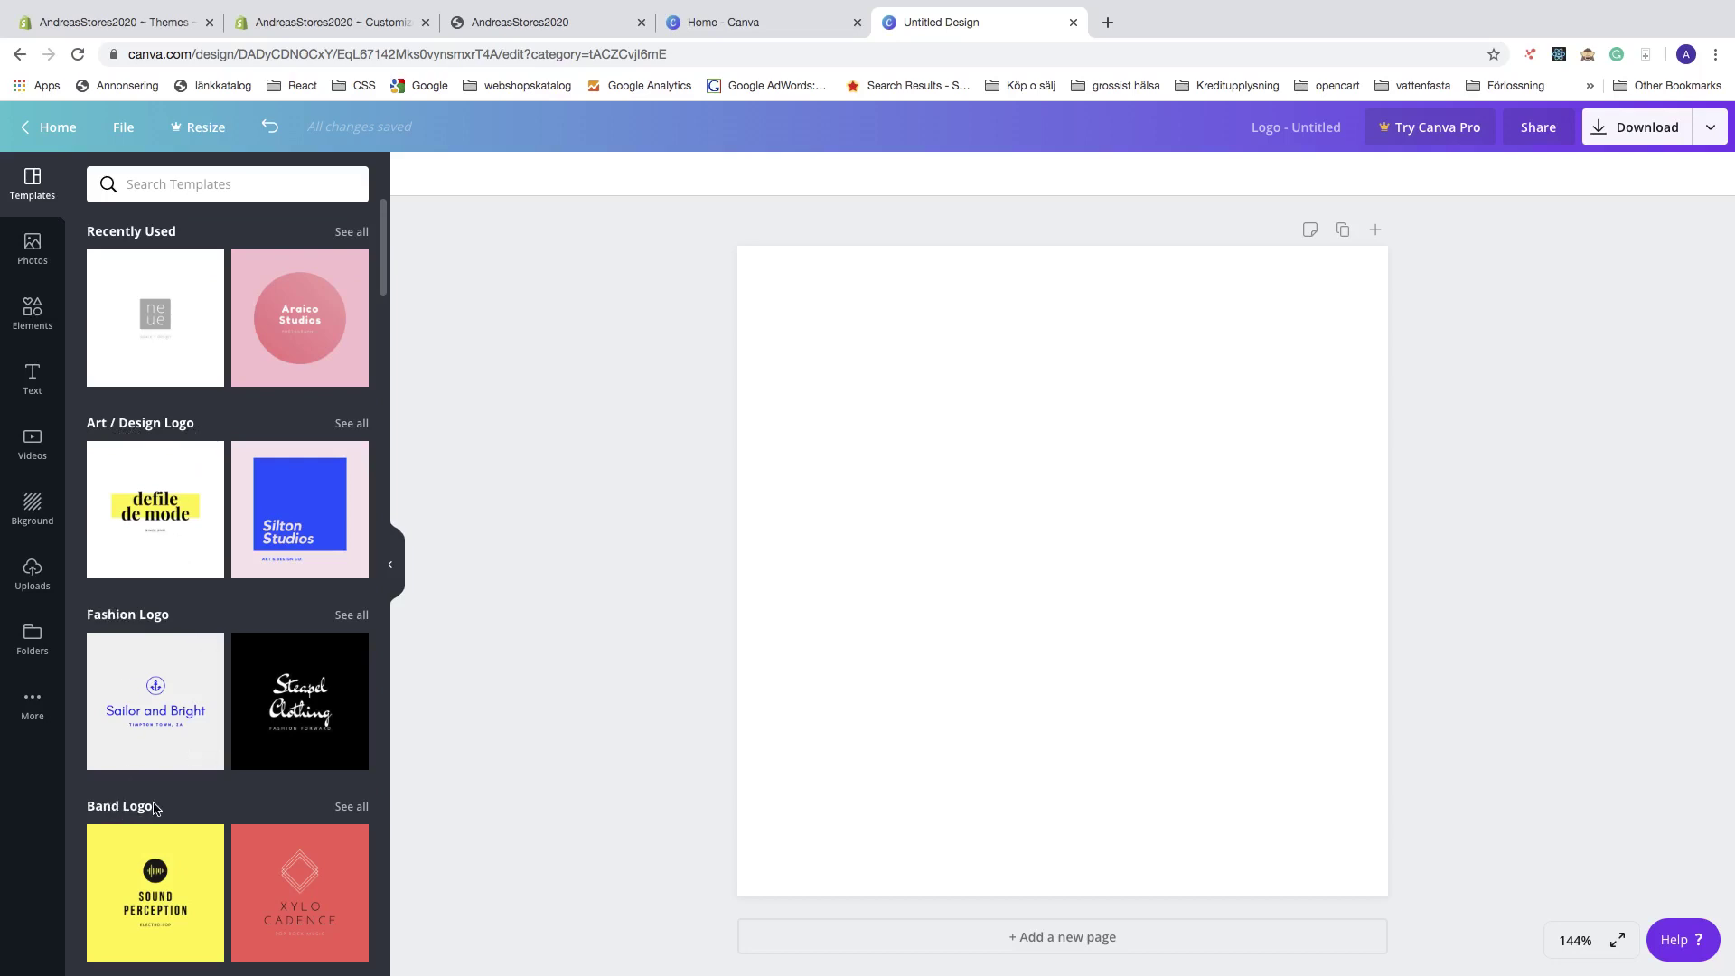
Apply the blue crown 'Only Beauteous' Fashion Logo template to the blank logo design.
click(351, 615)
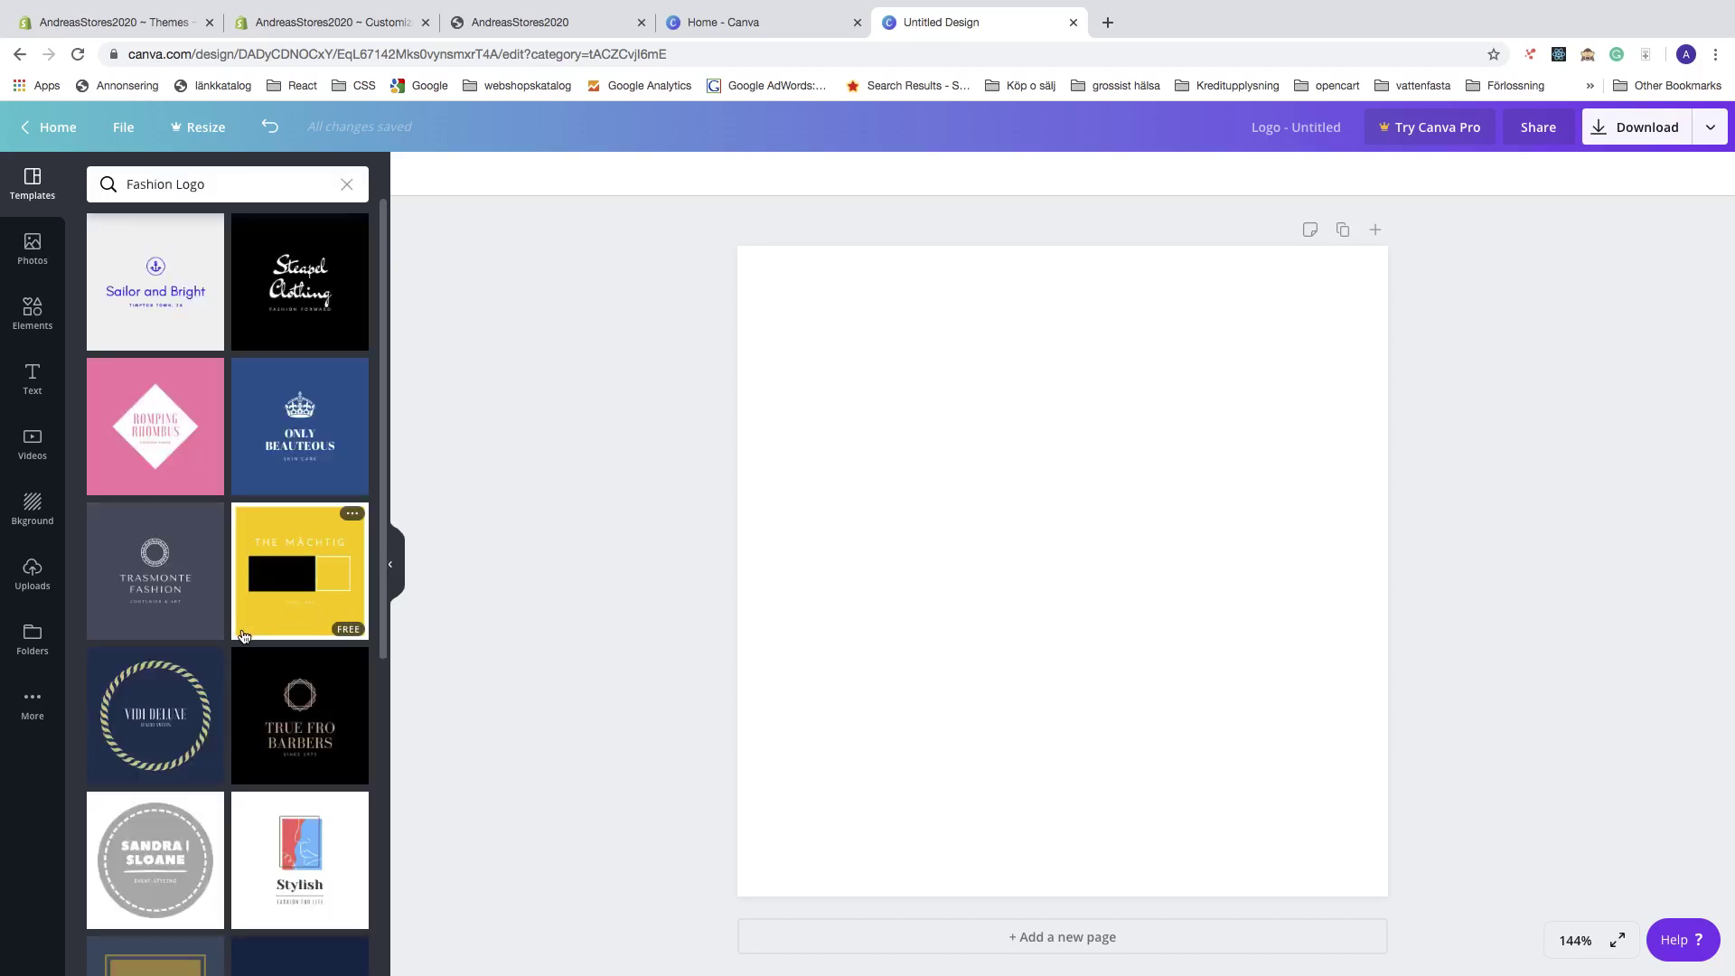
scroll(244, 636, down, 3)
scroll(270, 705, up, 3)
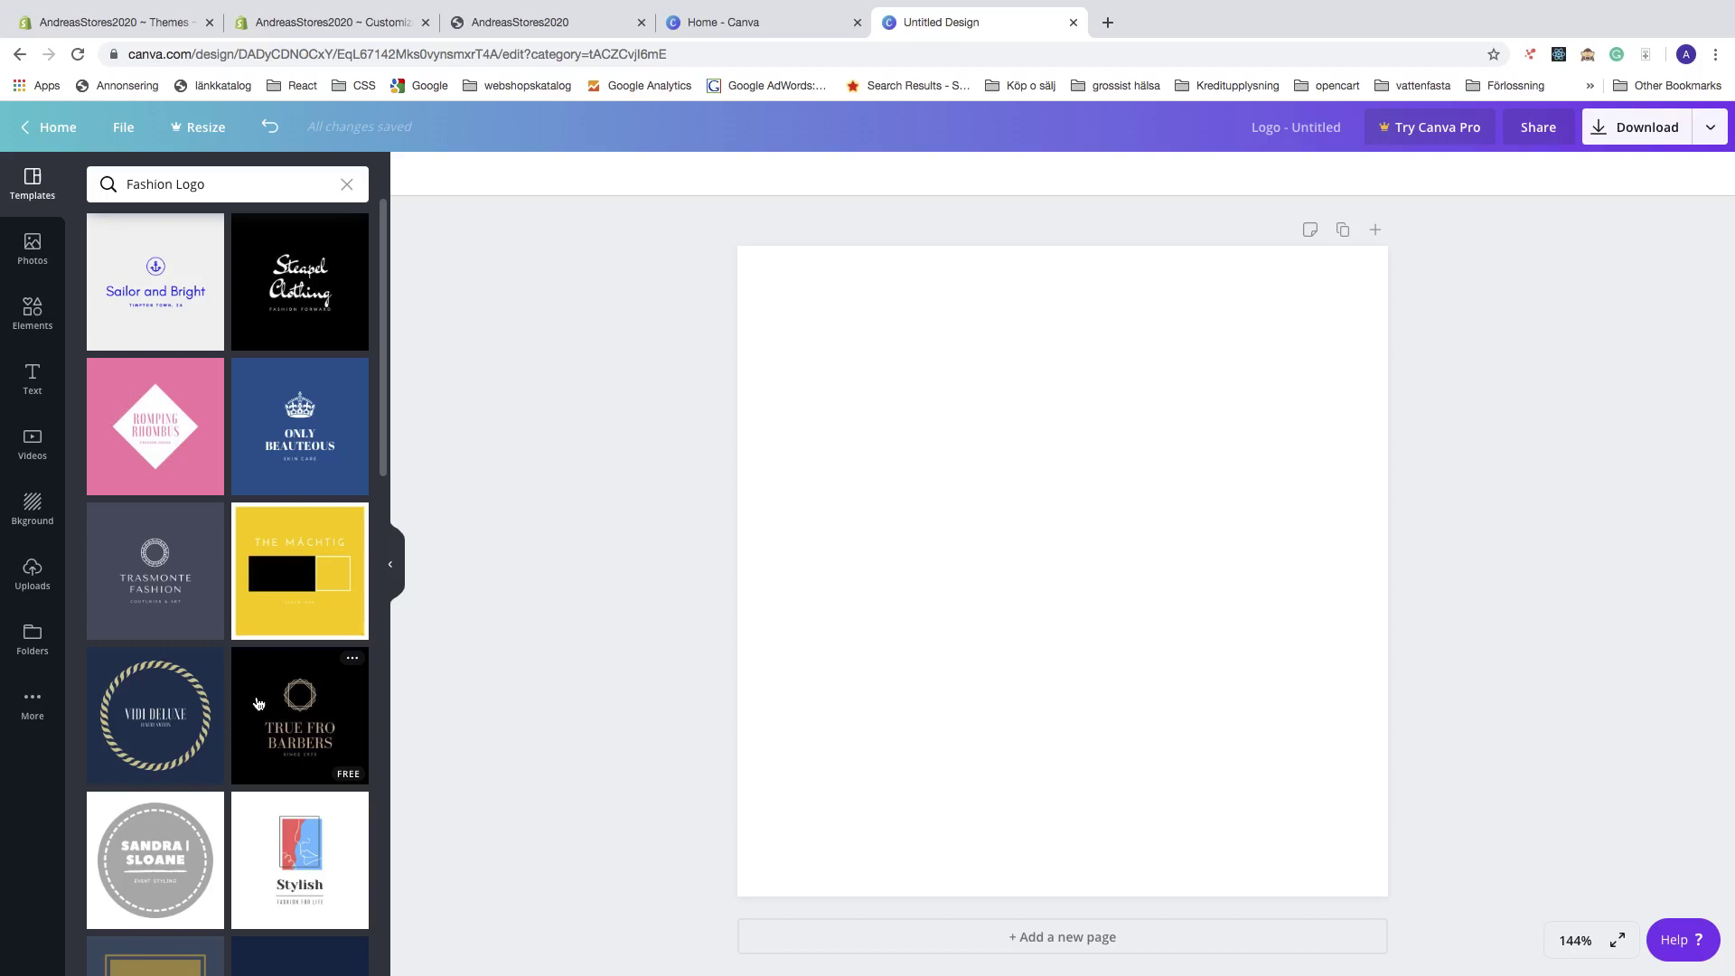
click(283, 428)
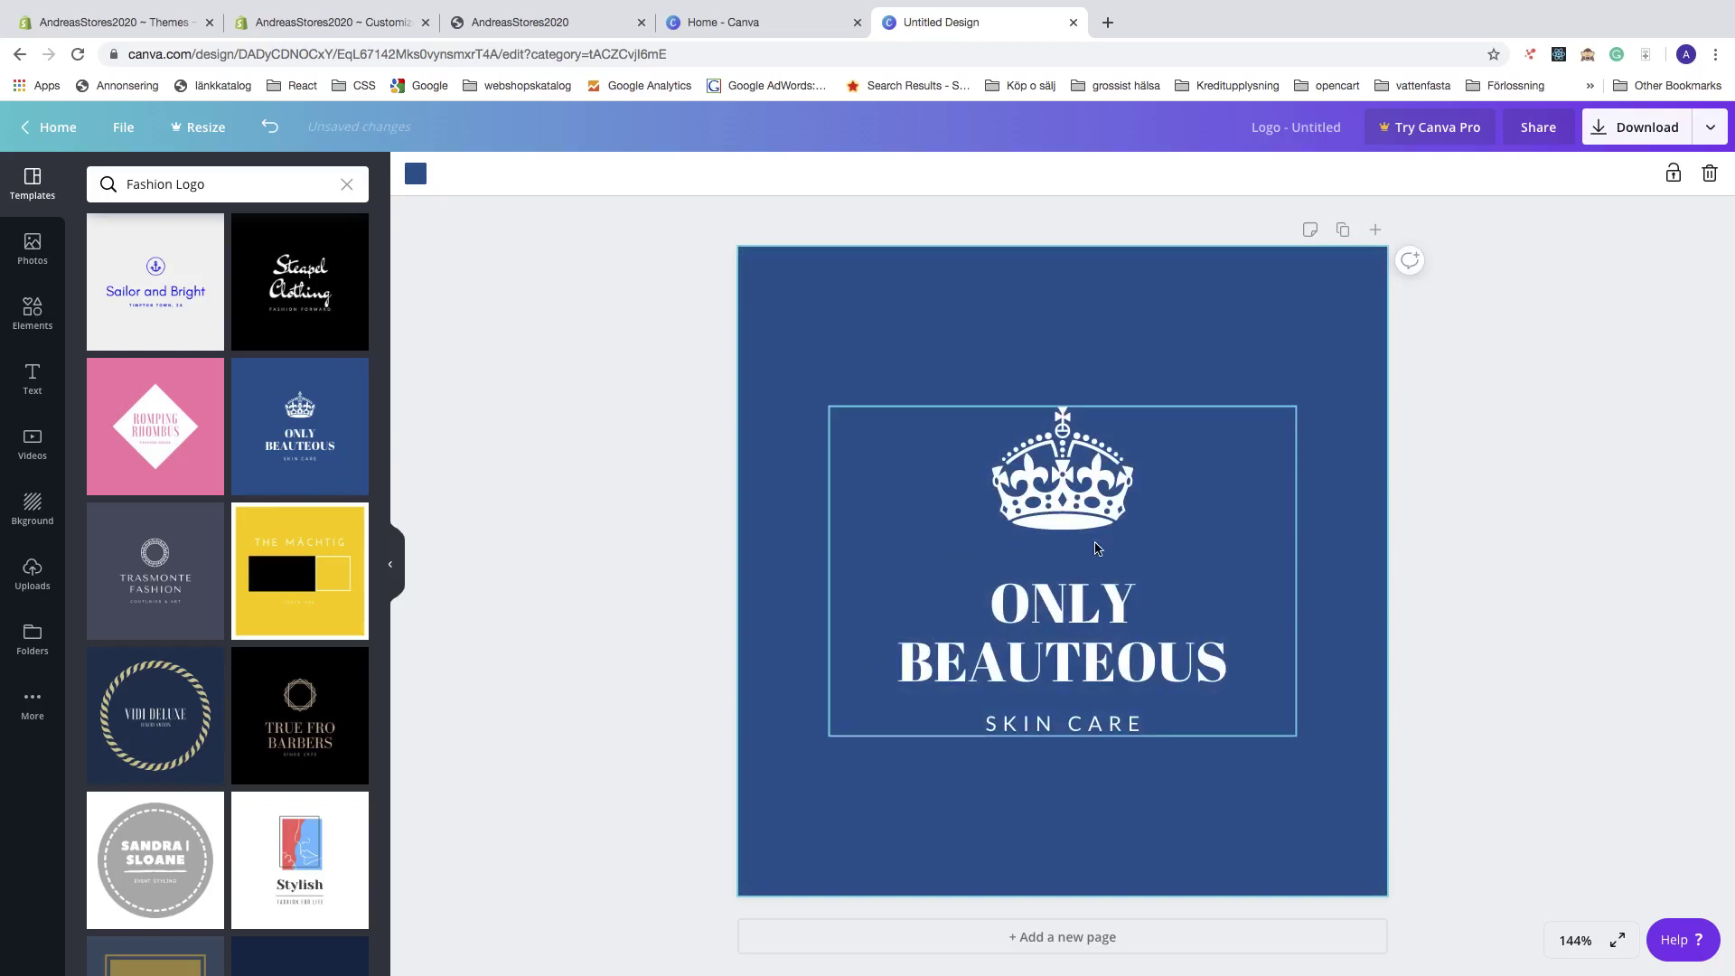
Replace the ONLY BEAUTEOUS title with the creator's name over 'TUTORIAL' on two lines.
click(1119, 626)
click(1180, 658)
key(shift+Left)
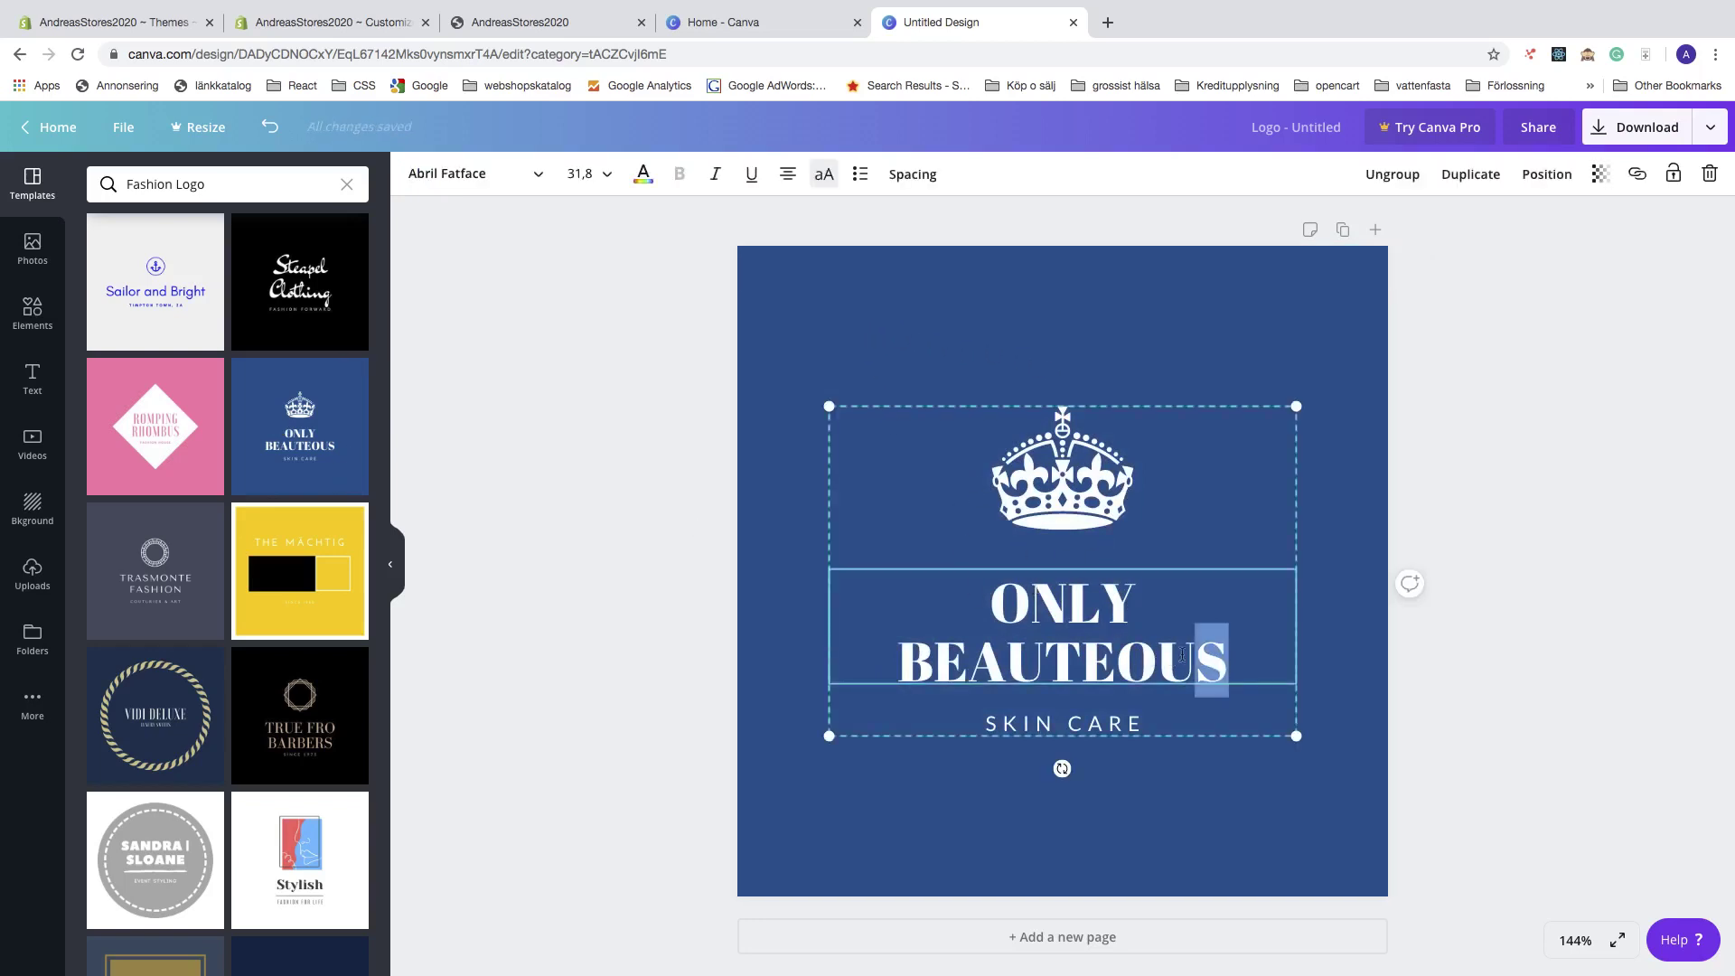
triple_click(1022, 597)
key(BackSpace)
text(A)
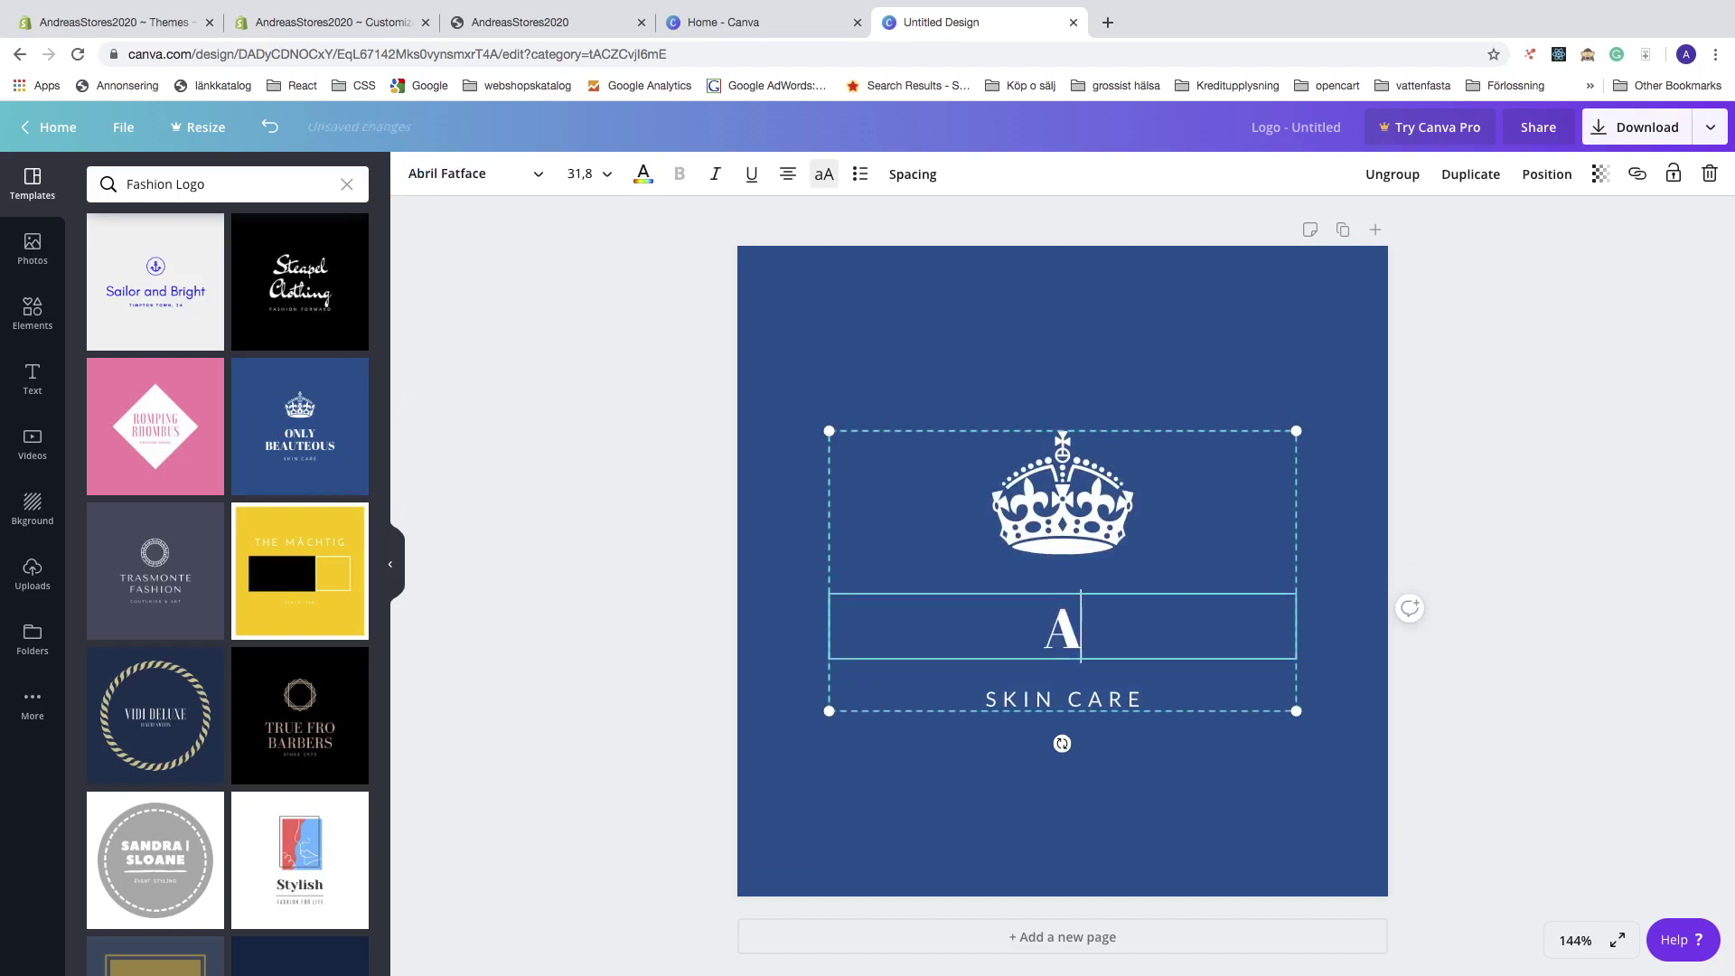
text(NDREAS)
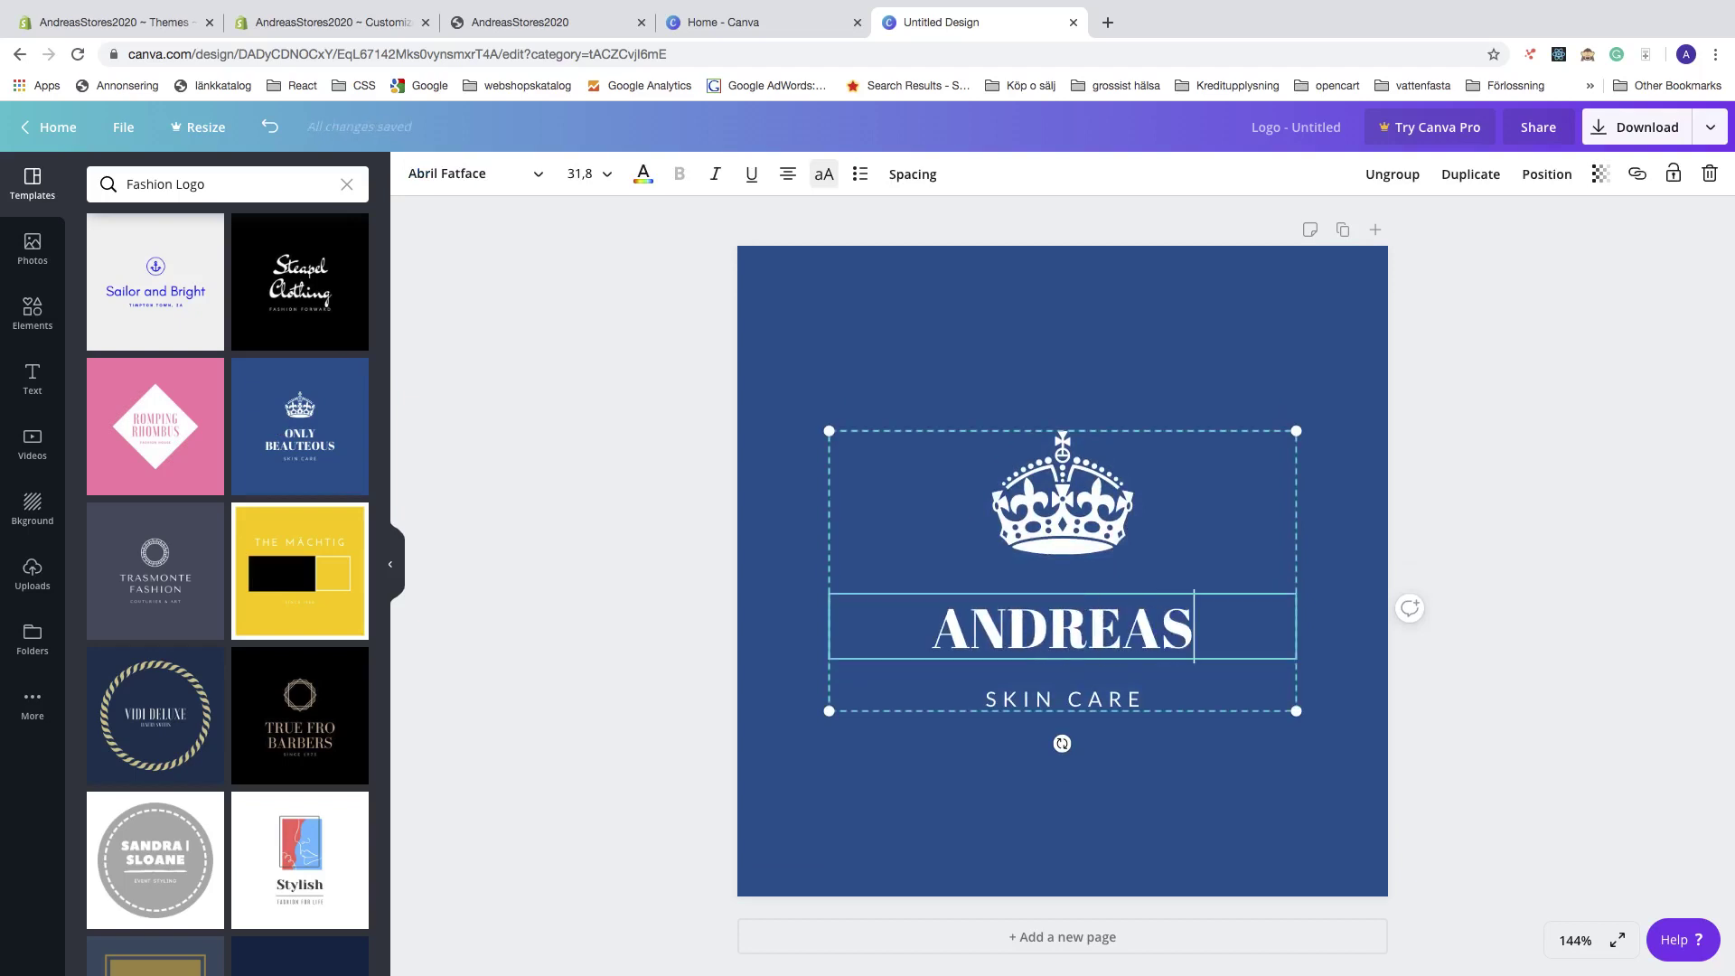
key(Return)
text(TUT)
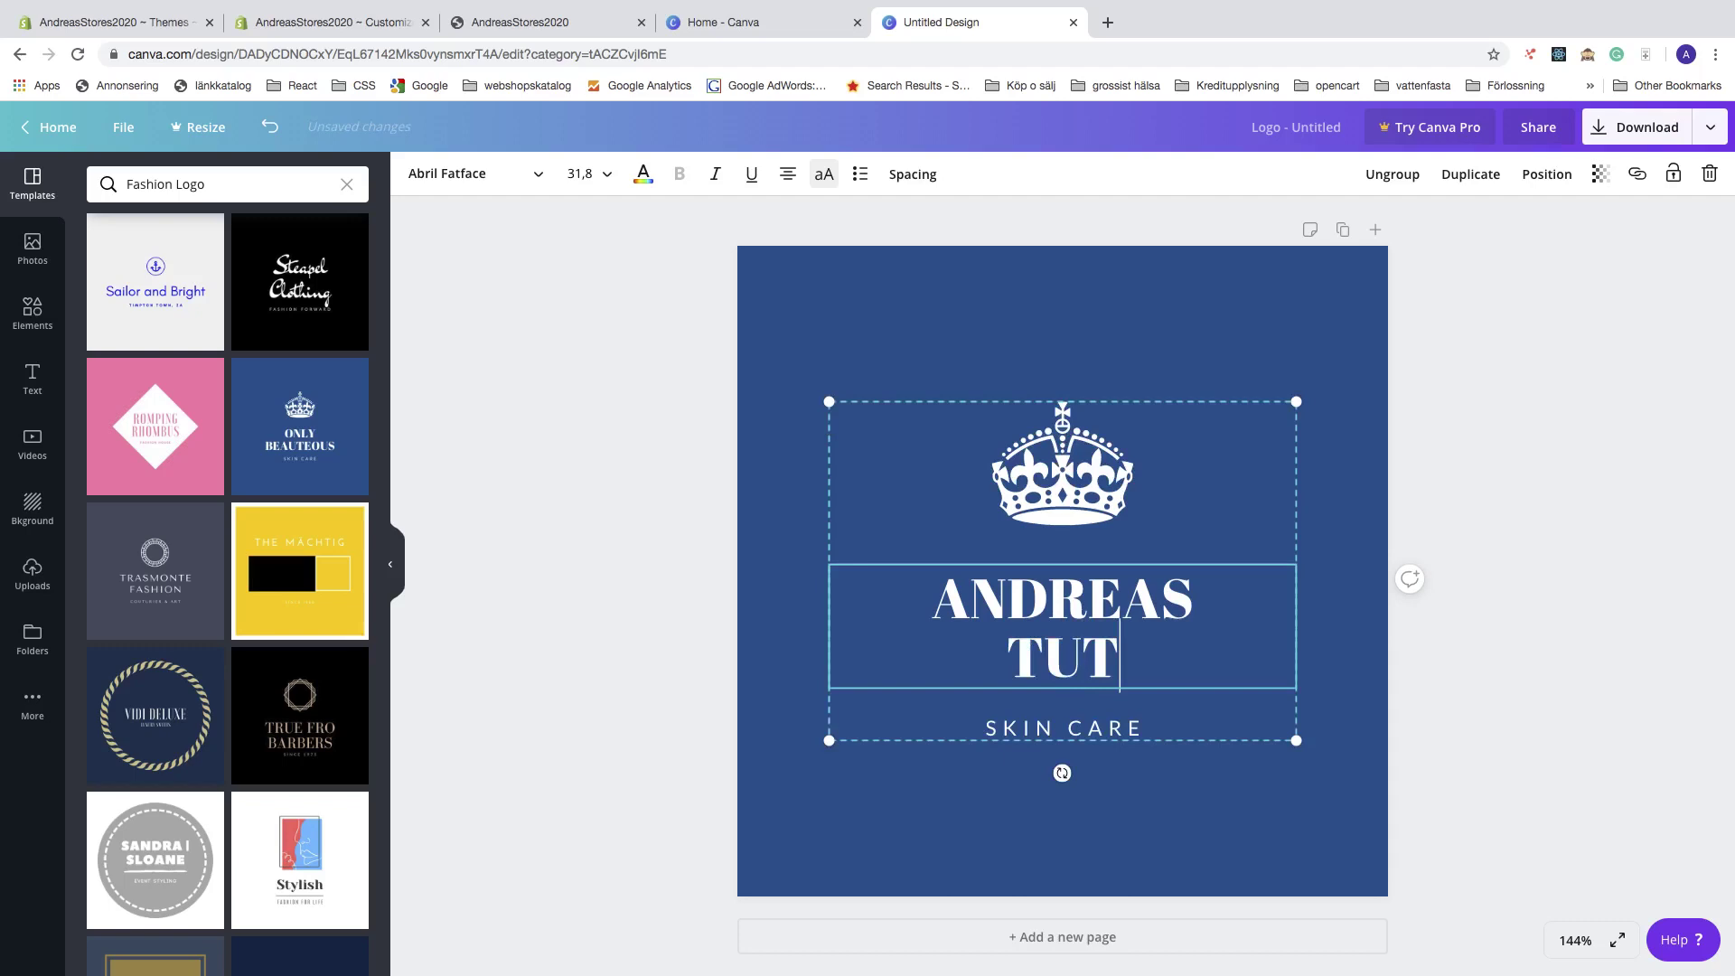
text(ORA)
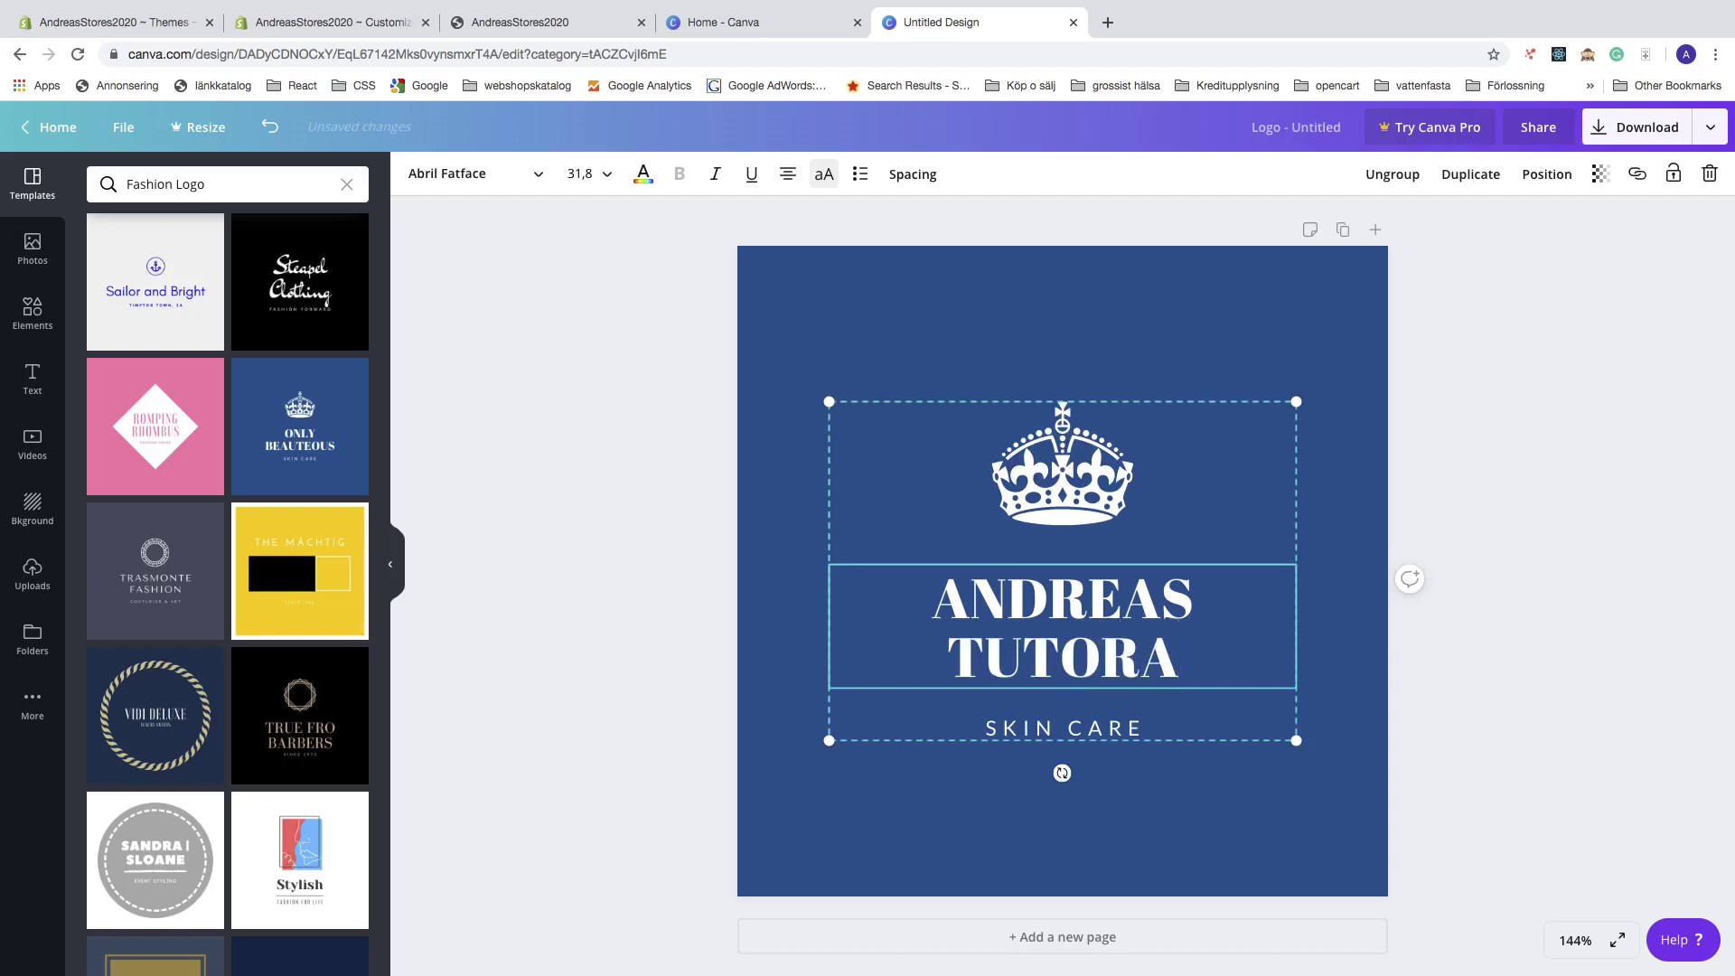
key(BackSpace)
text(IAL)
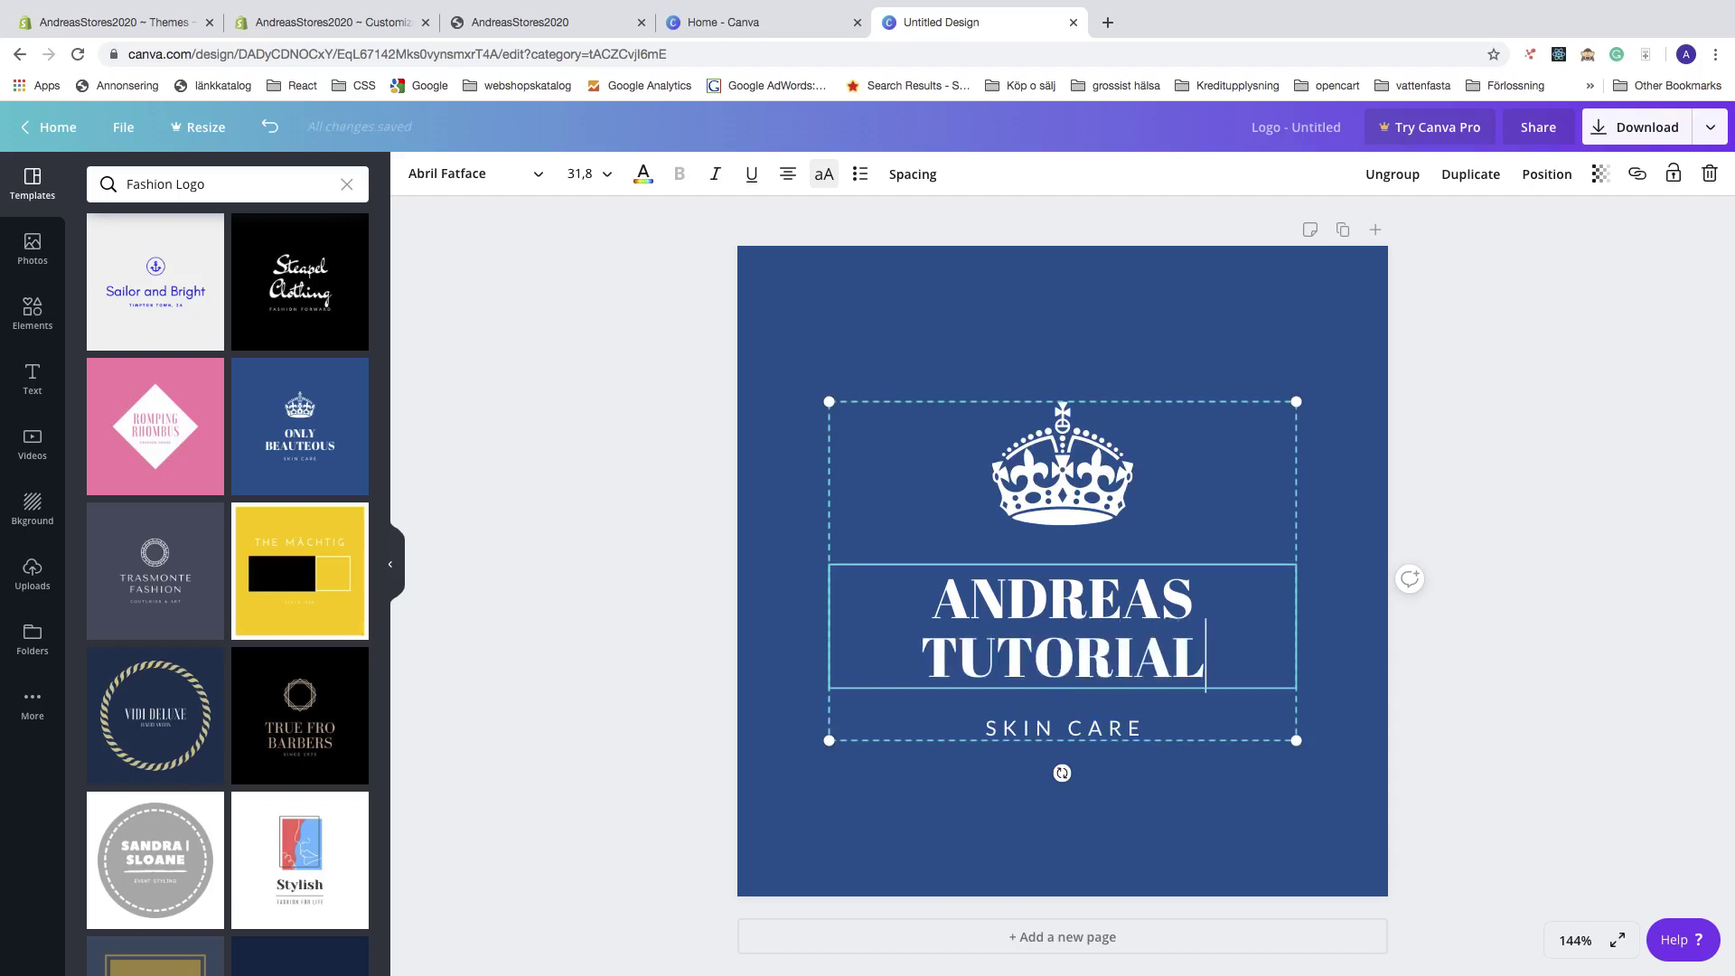
Change the SKIN CARE tagline to '2020' and deselect the logo.
click(1050, 734)
double_click(1117, 729)
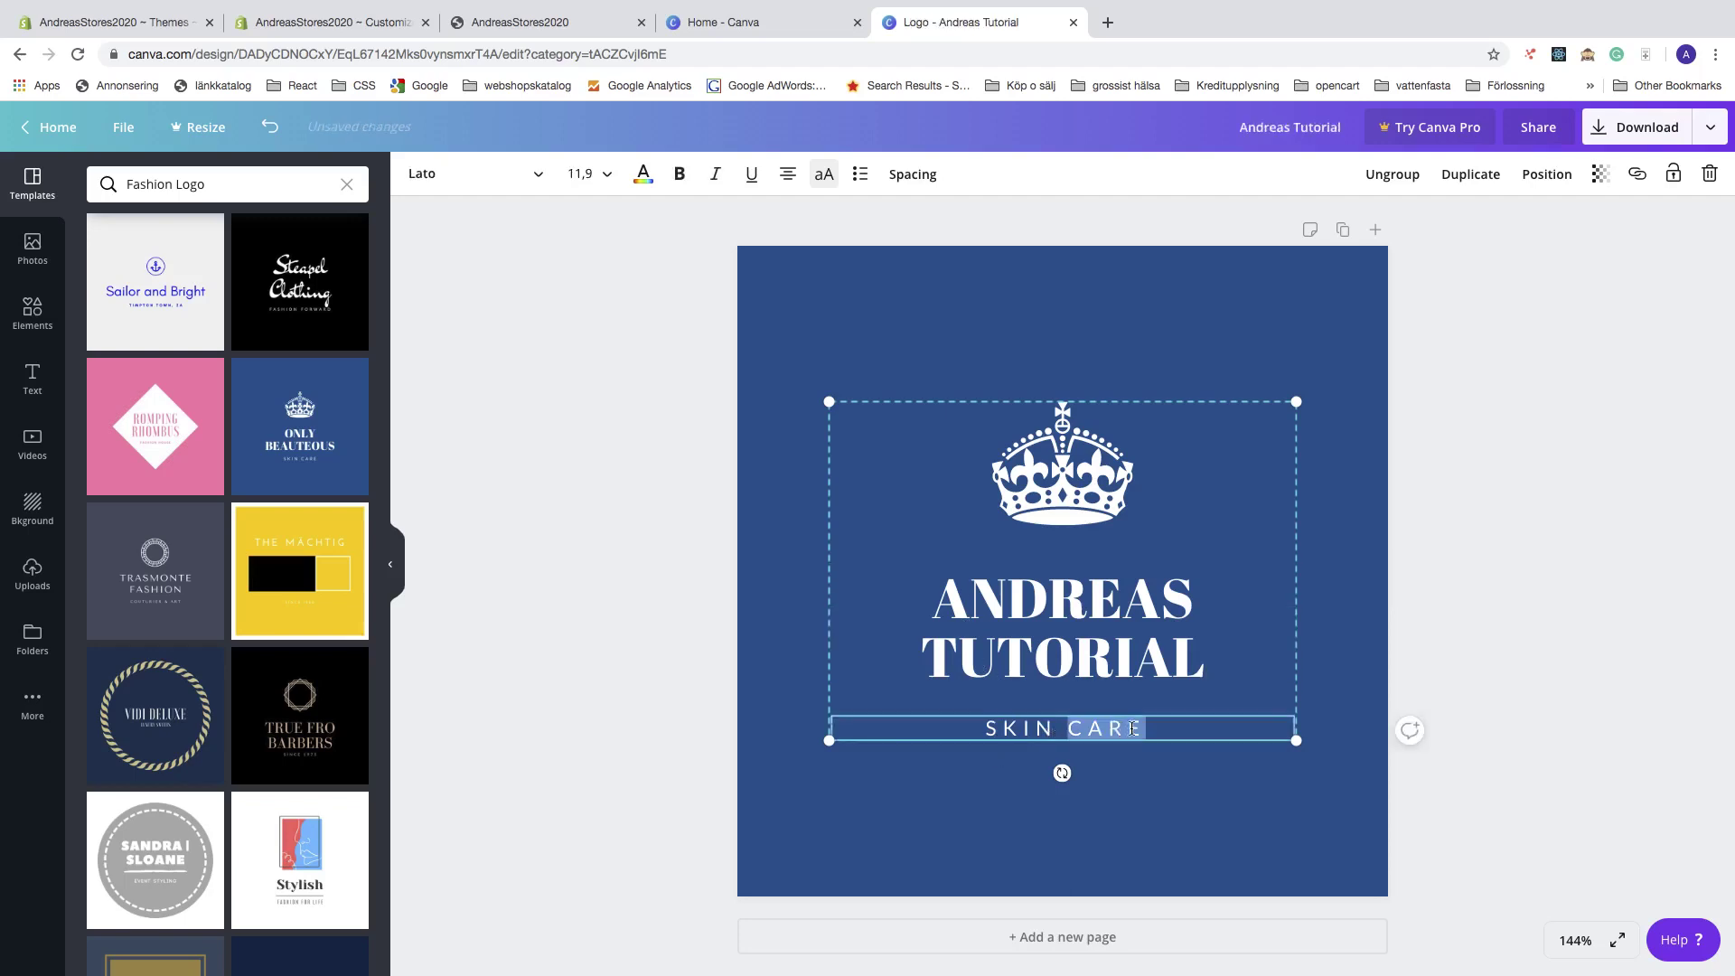
key(BackSpace)
key(BackSpace)
key(BackSpace)
key(BackSpace)
key(BackSpace)
text(2020)
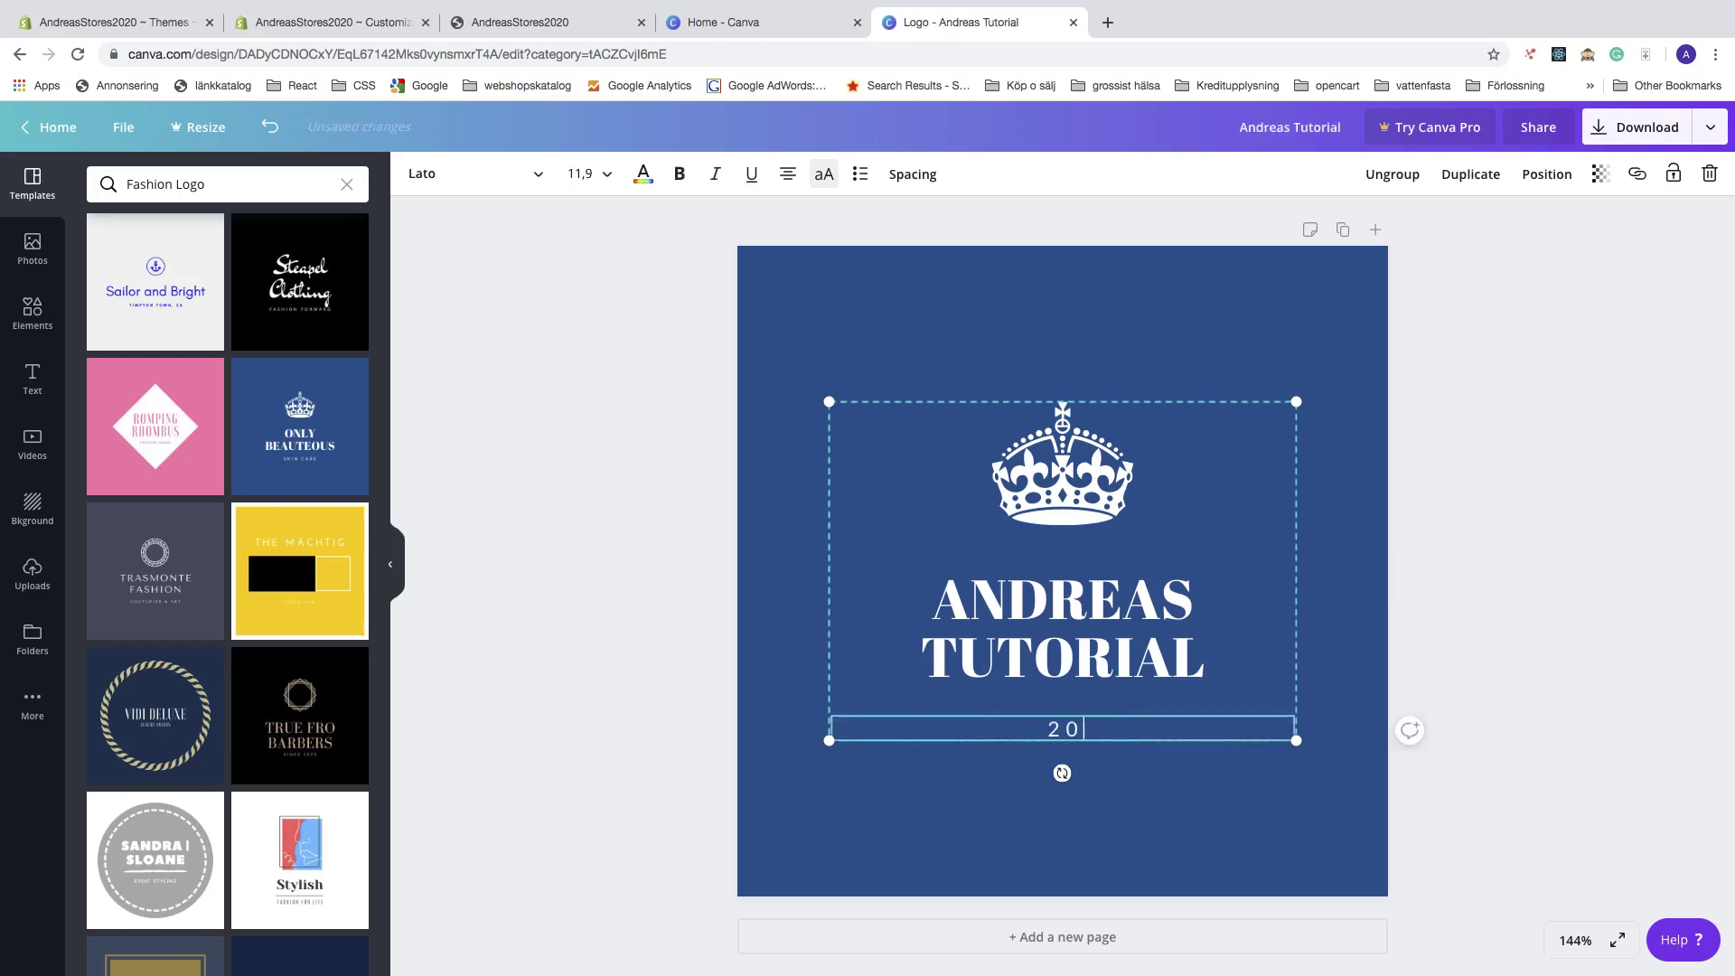
click(590, 670)
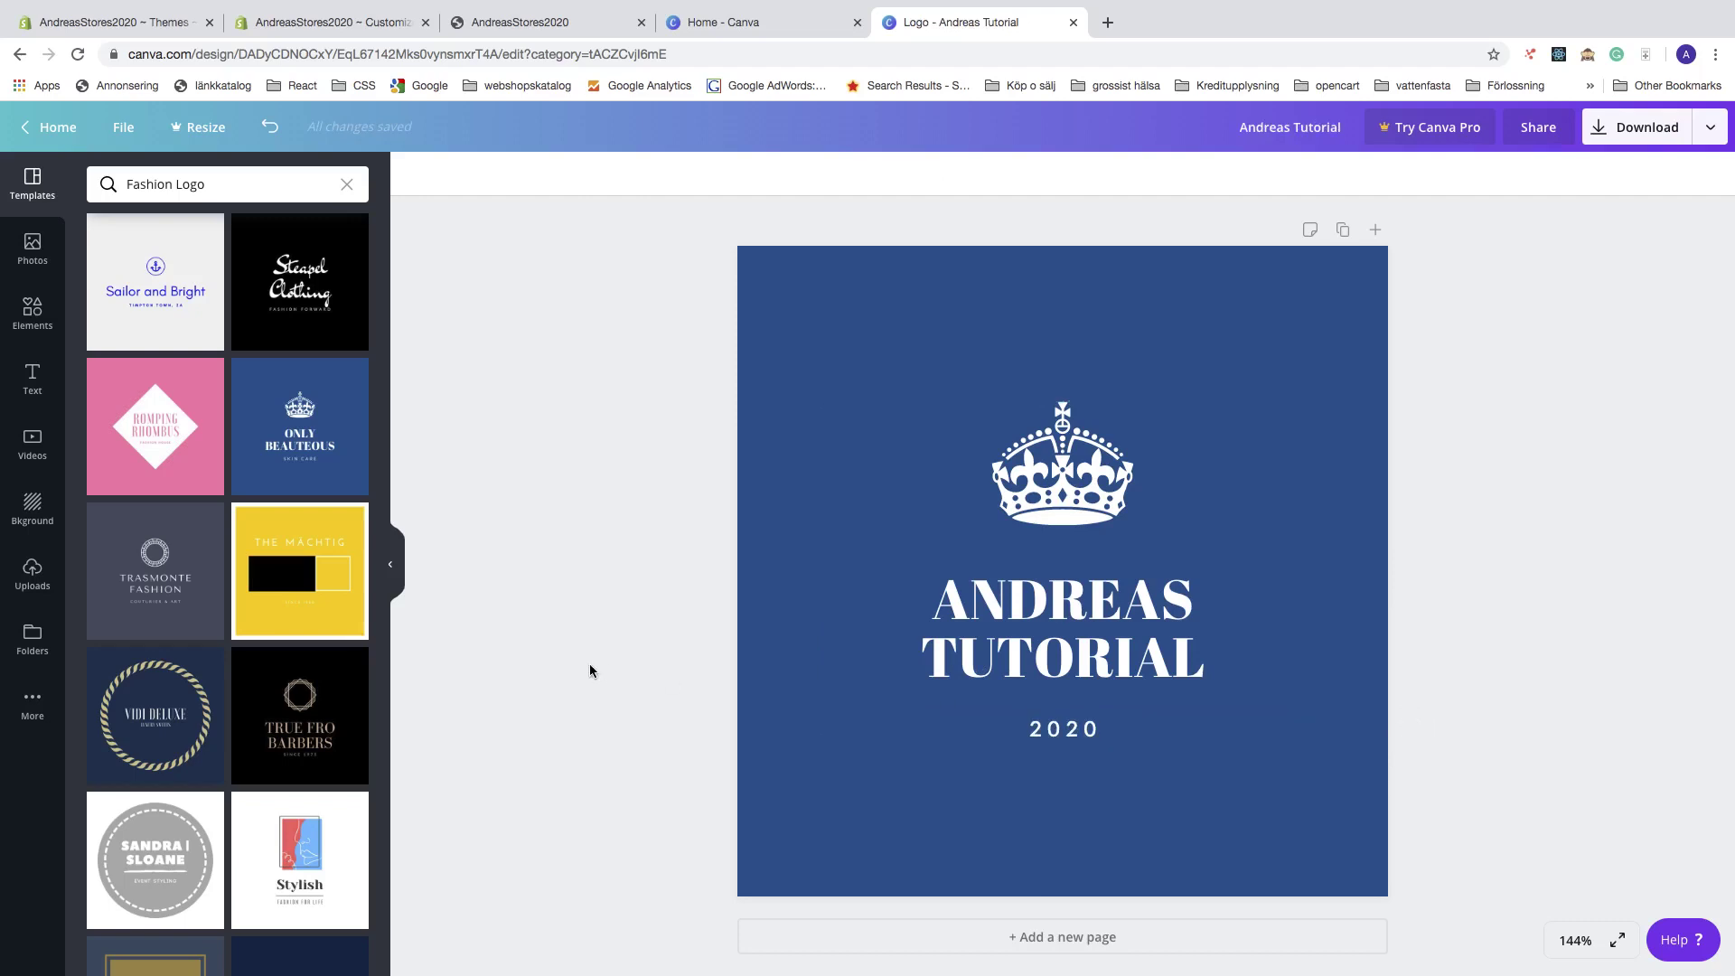
Download the finished crown logo as a PNG and return to the Shopify theme editor.
click(1652, 129)
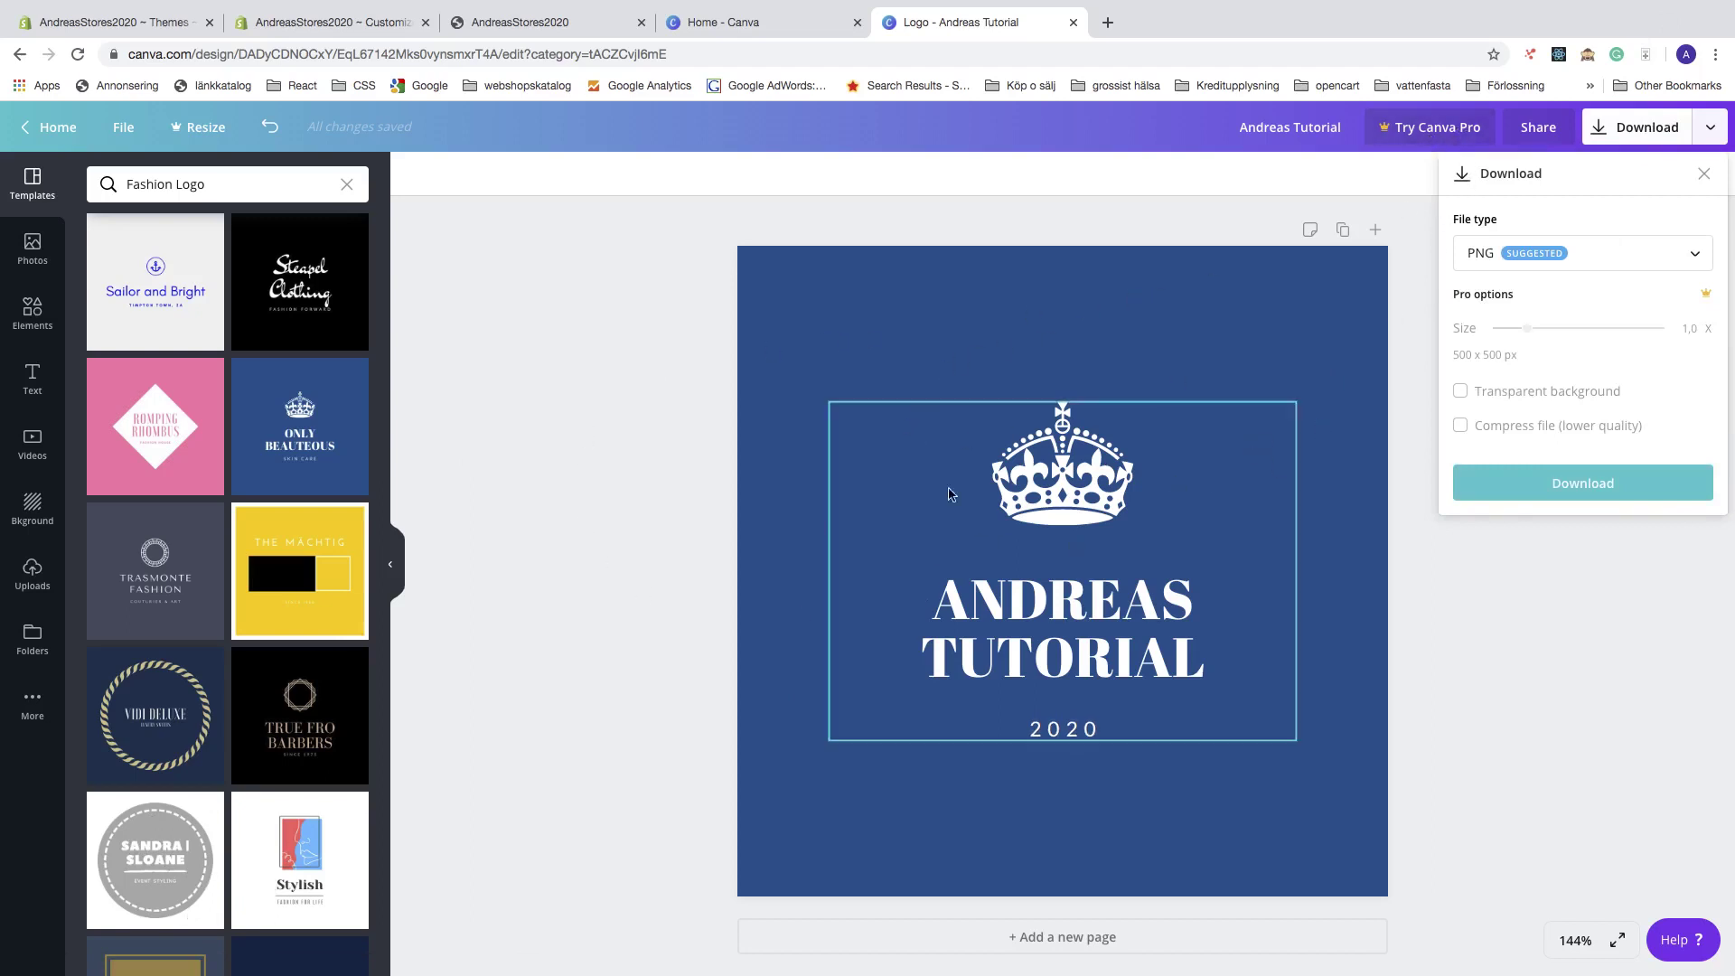
click(1567, 487)
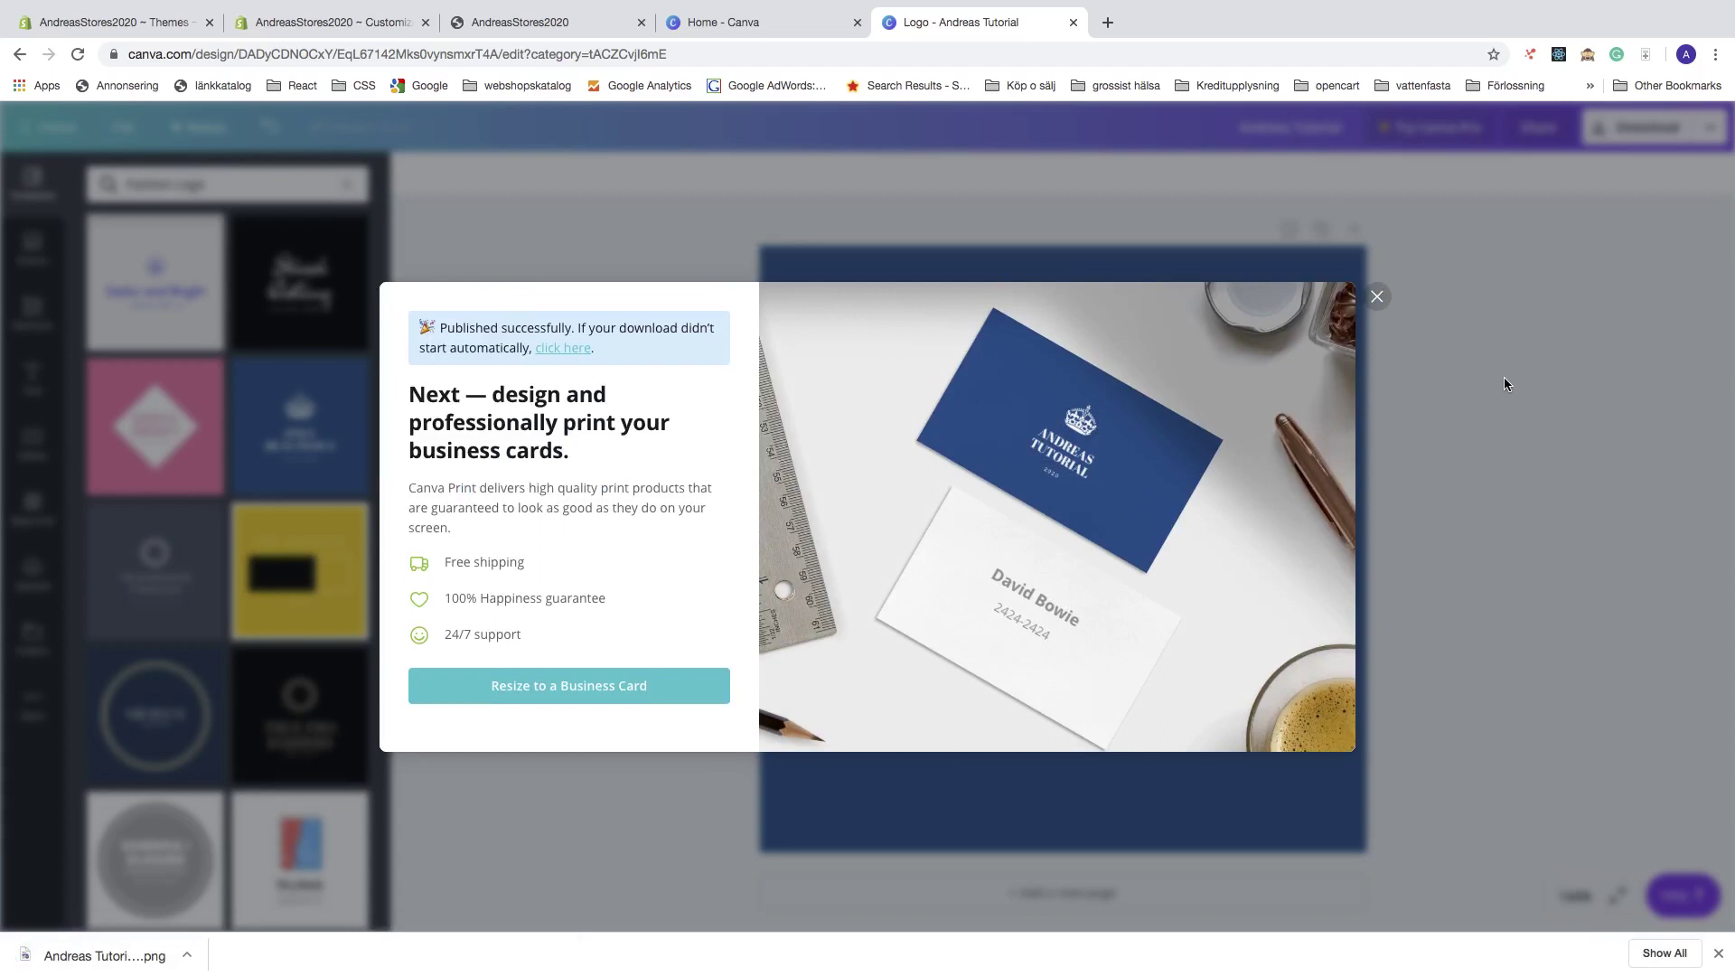
click(301, 36)
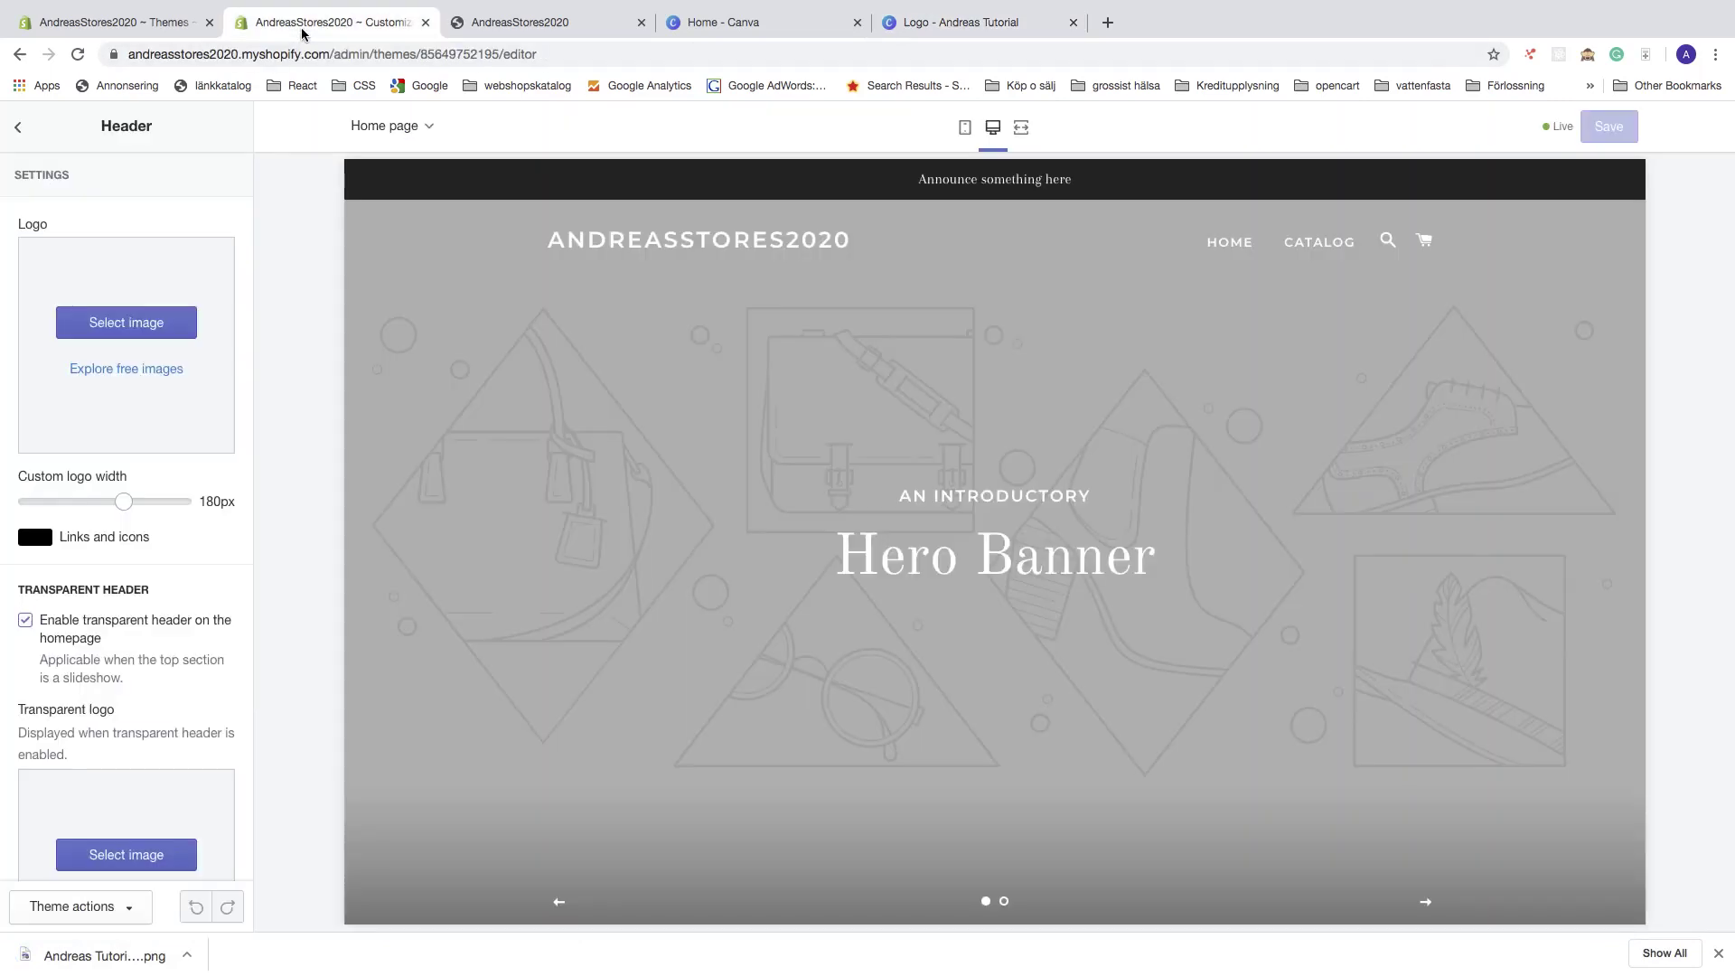
Upload the downloaded crown logo PNG and select it as the header logo image.
click(117, 327)
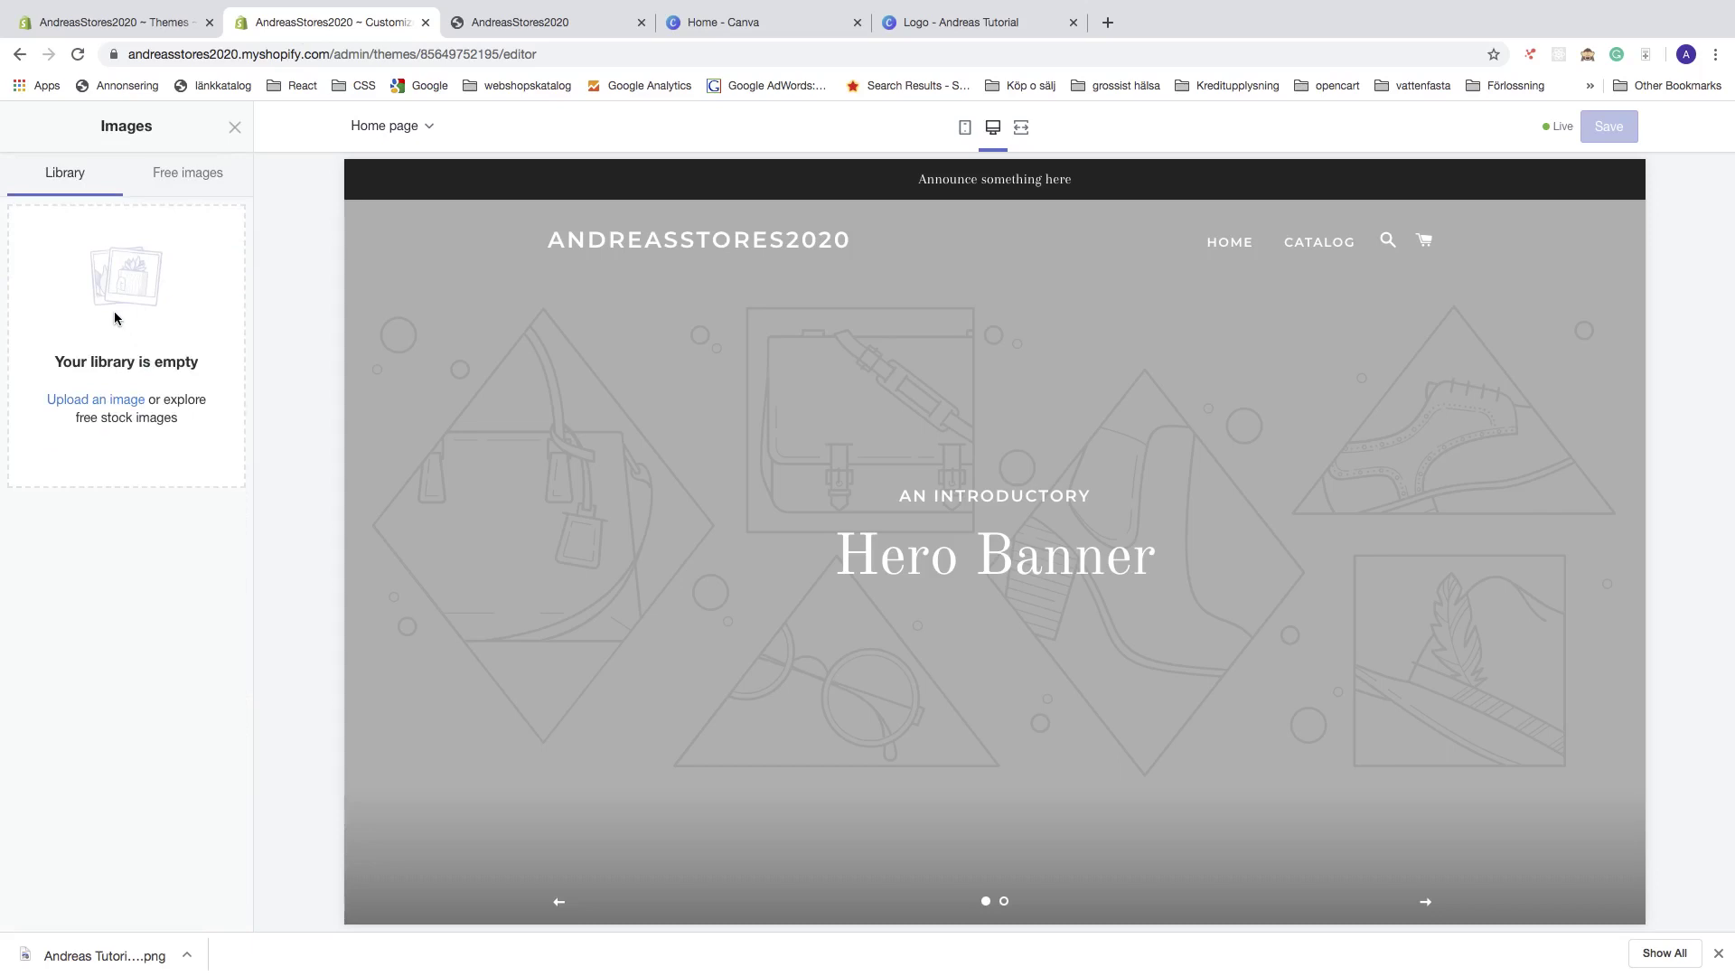
click(98, 403)
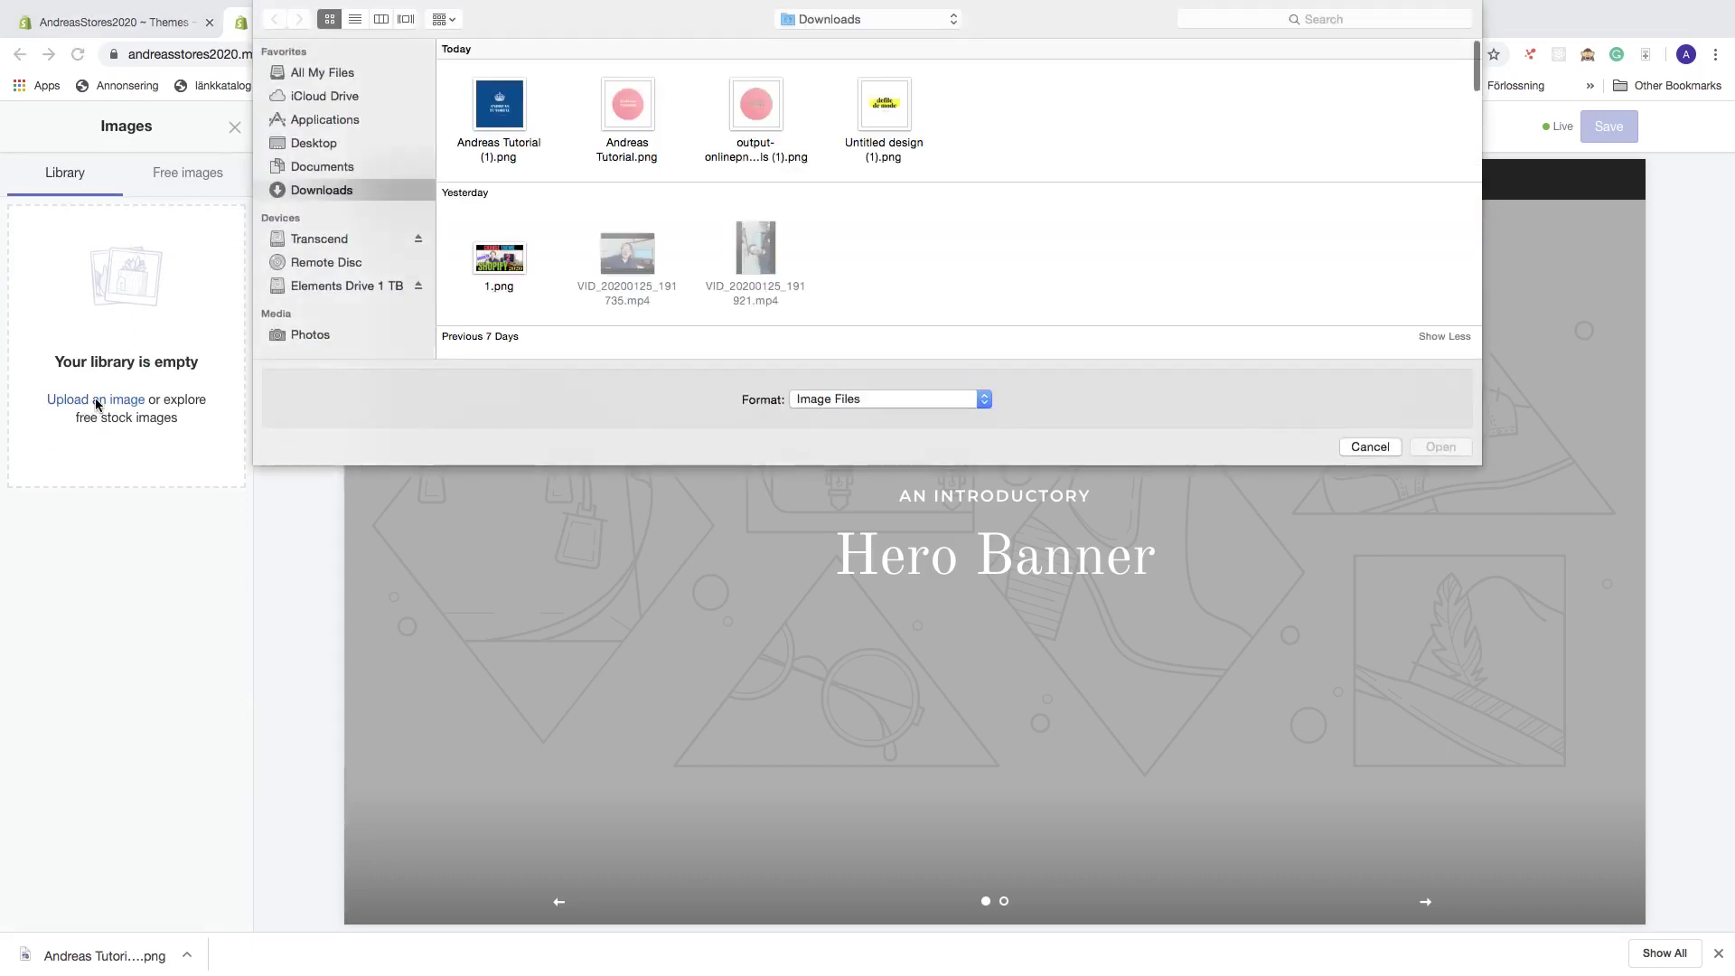
click(503, 107)
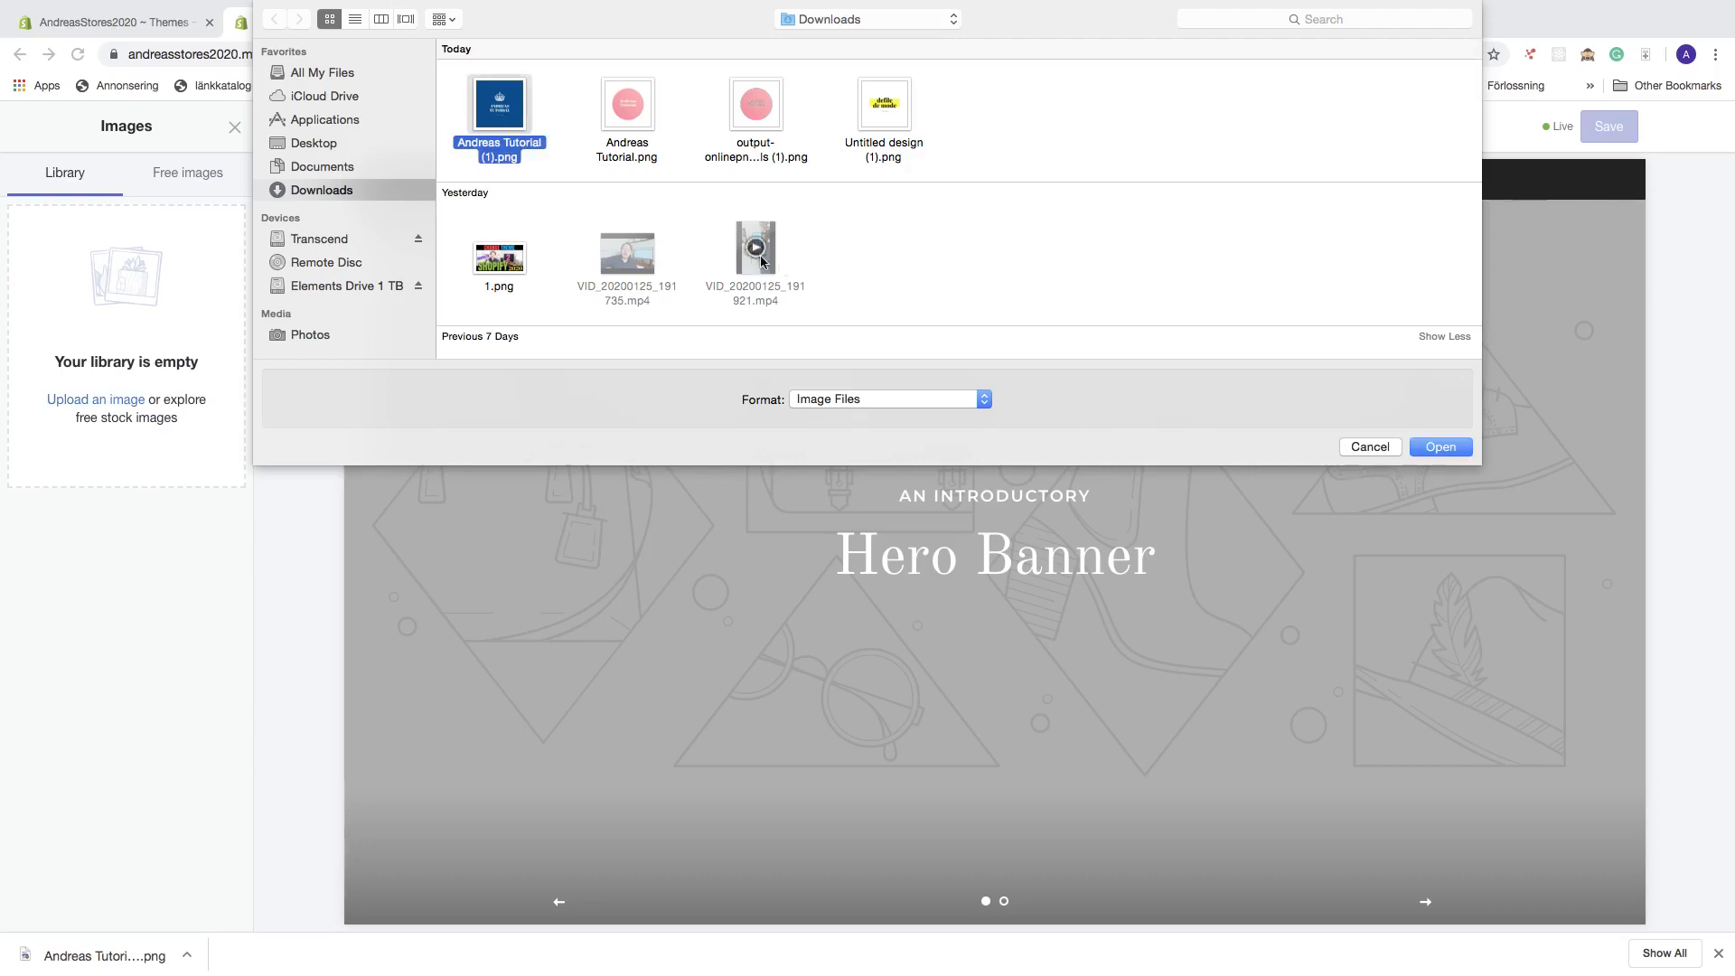
click(1441, 448)
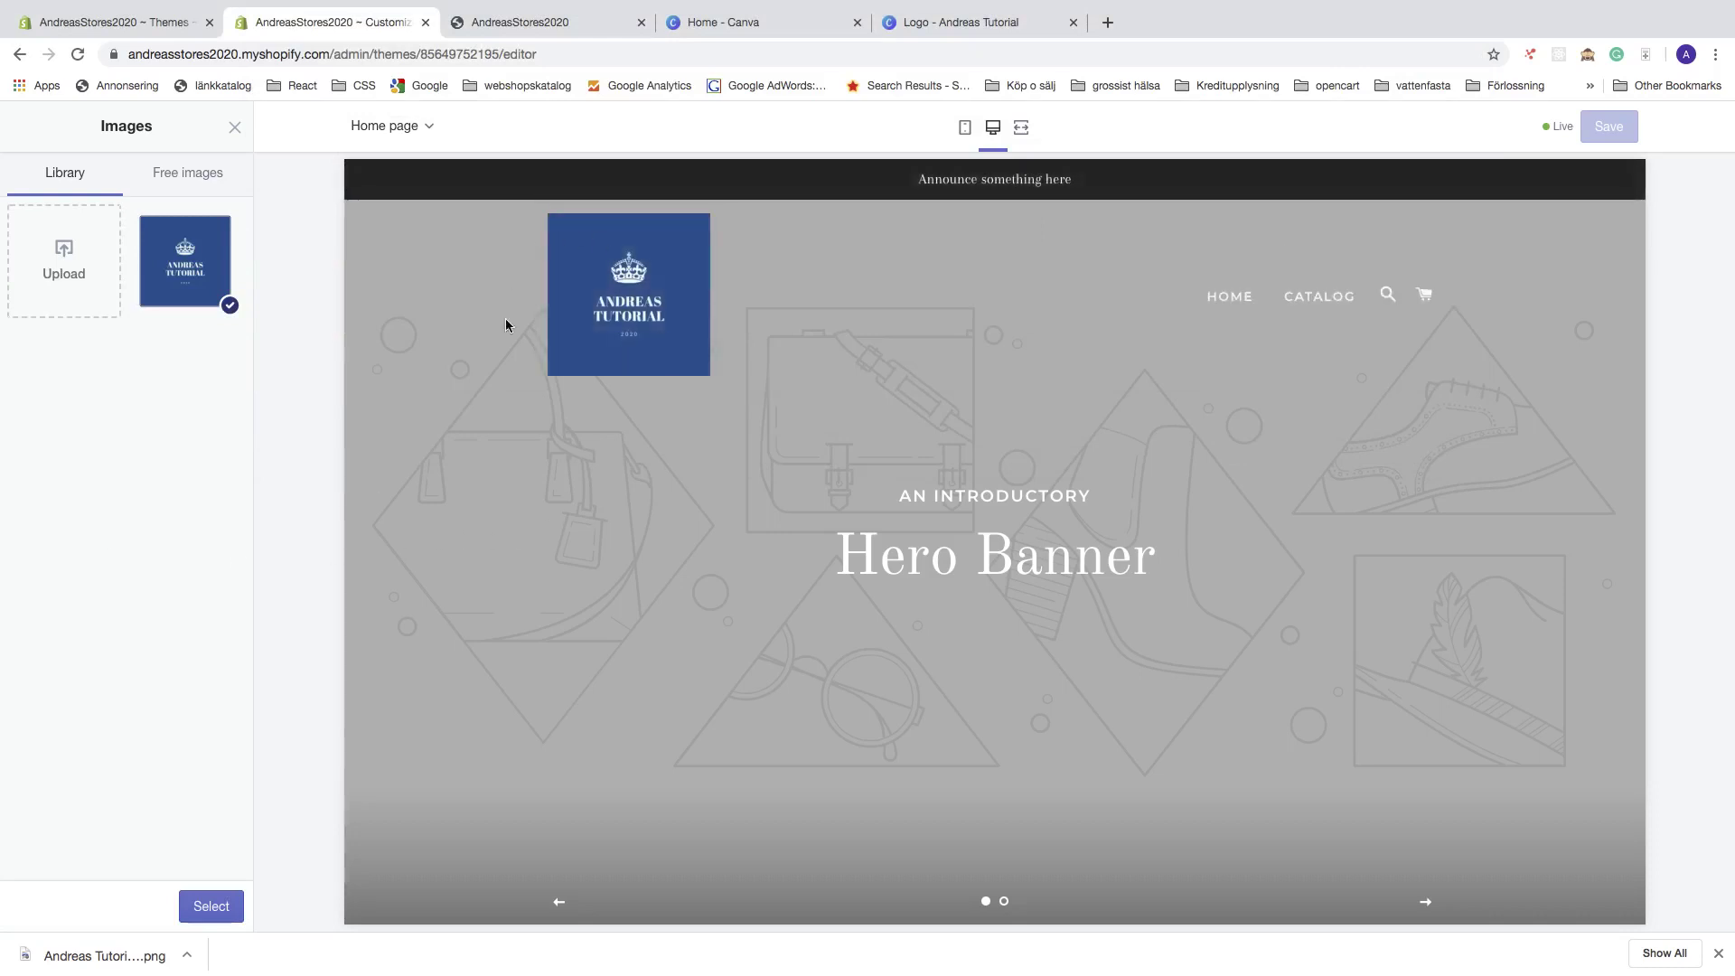
click(210, 906)
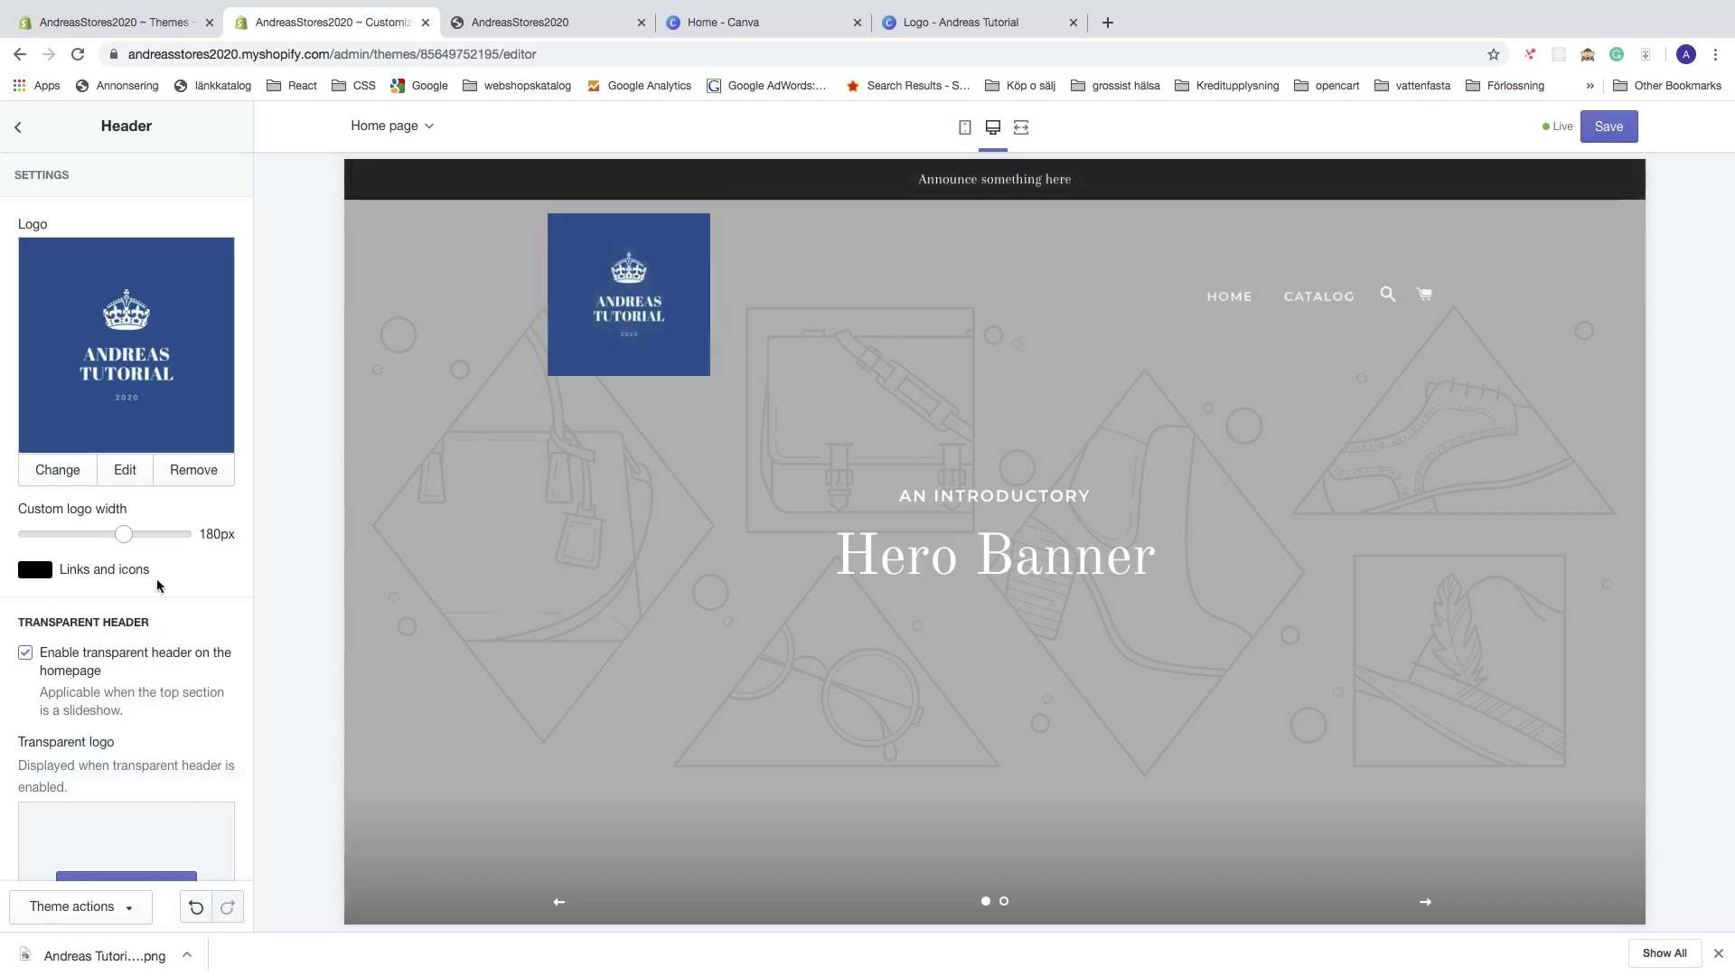
Set the Custom logo width slider to 120px.
drag(124, 535, 64, 536)
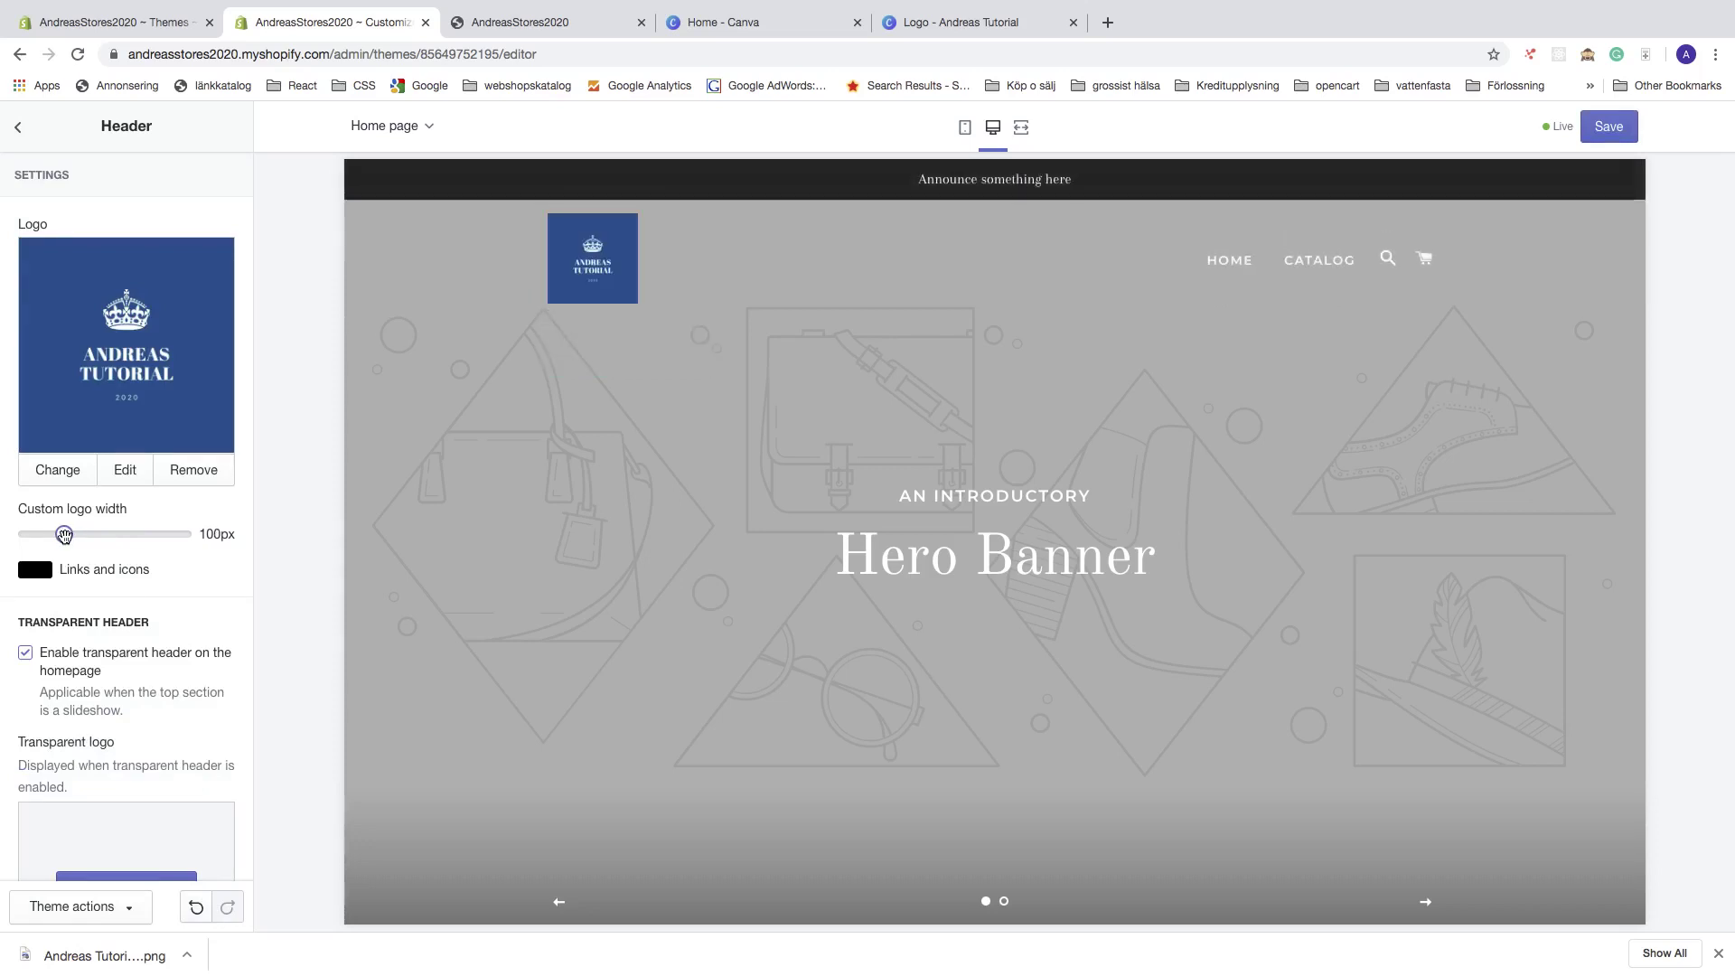
drag(64, 536, 225, 546)
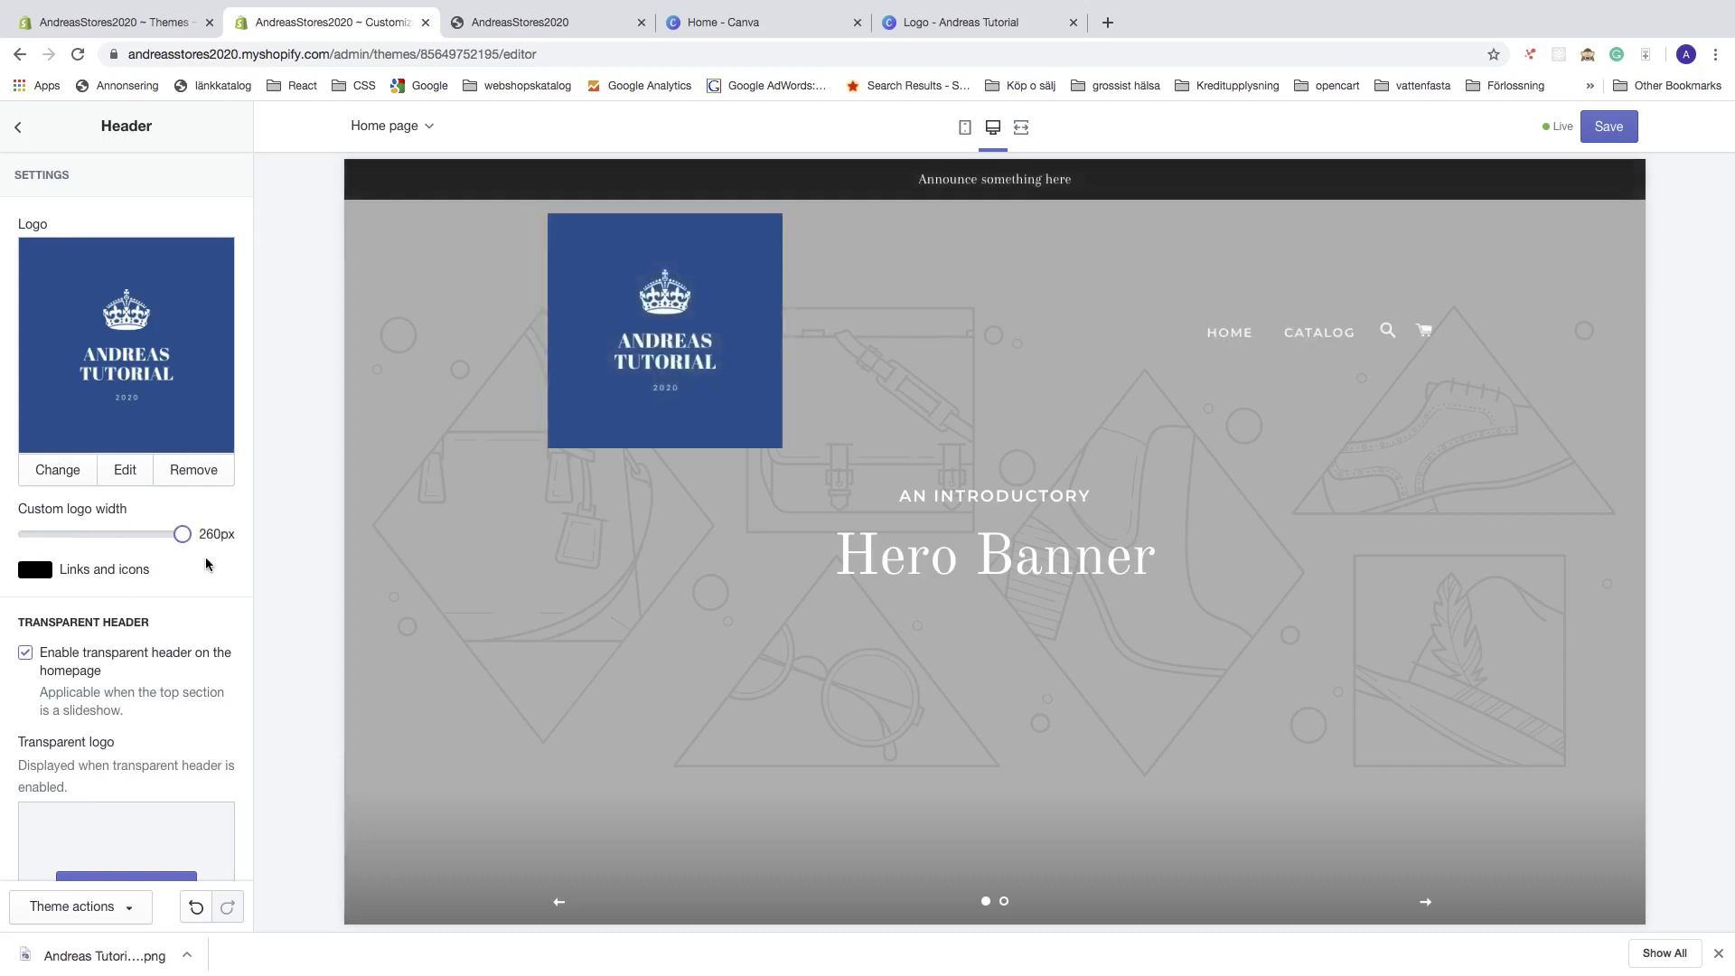
drag(185, 535, 77, 540)
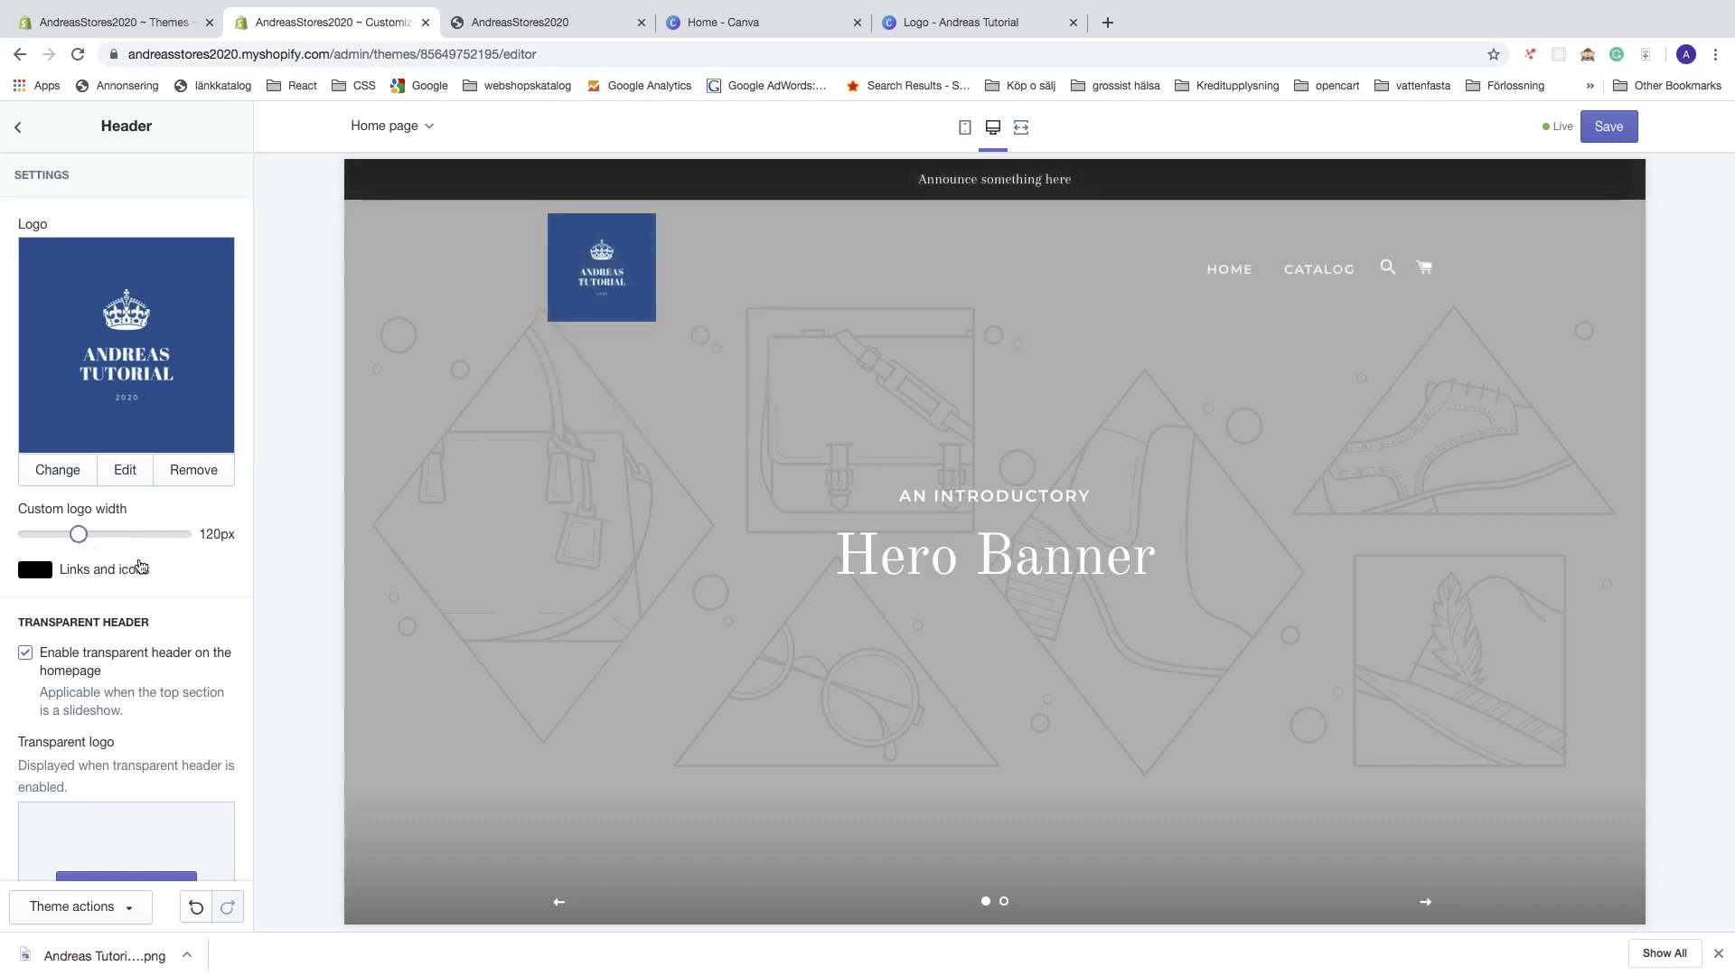
scroll(136, 567, down, 1)
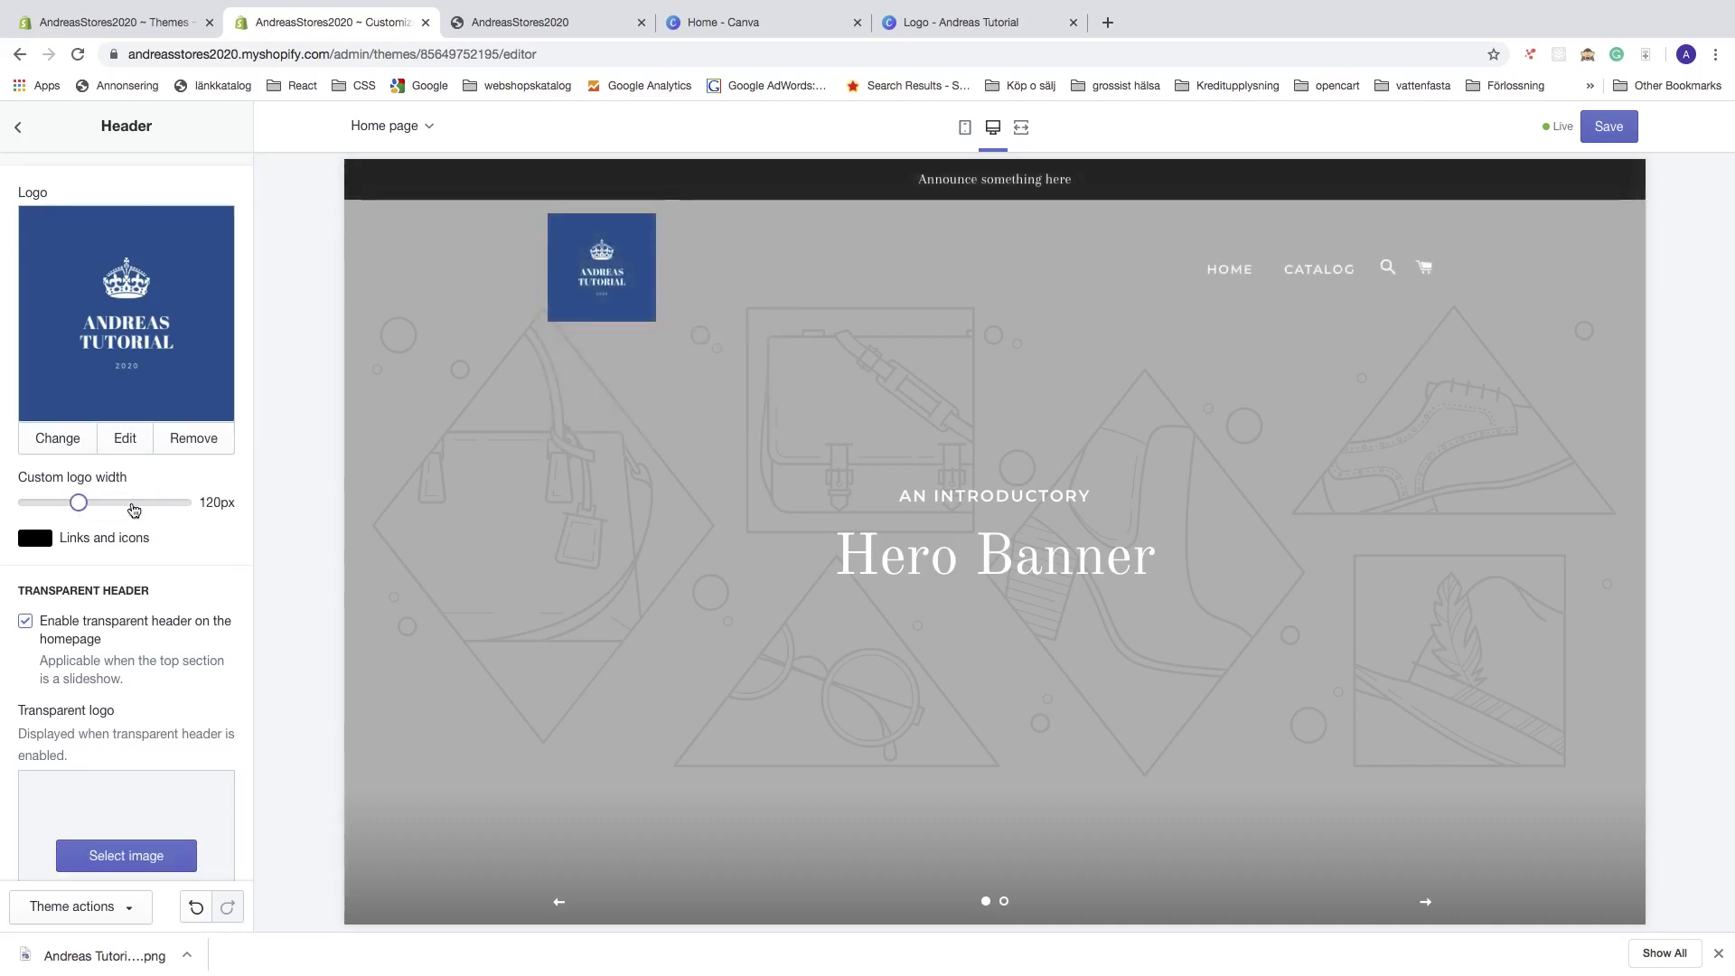
Give the header logo image alt text matching the logo title and save it.
click(125, 443)
click(985, 447)
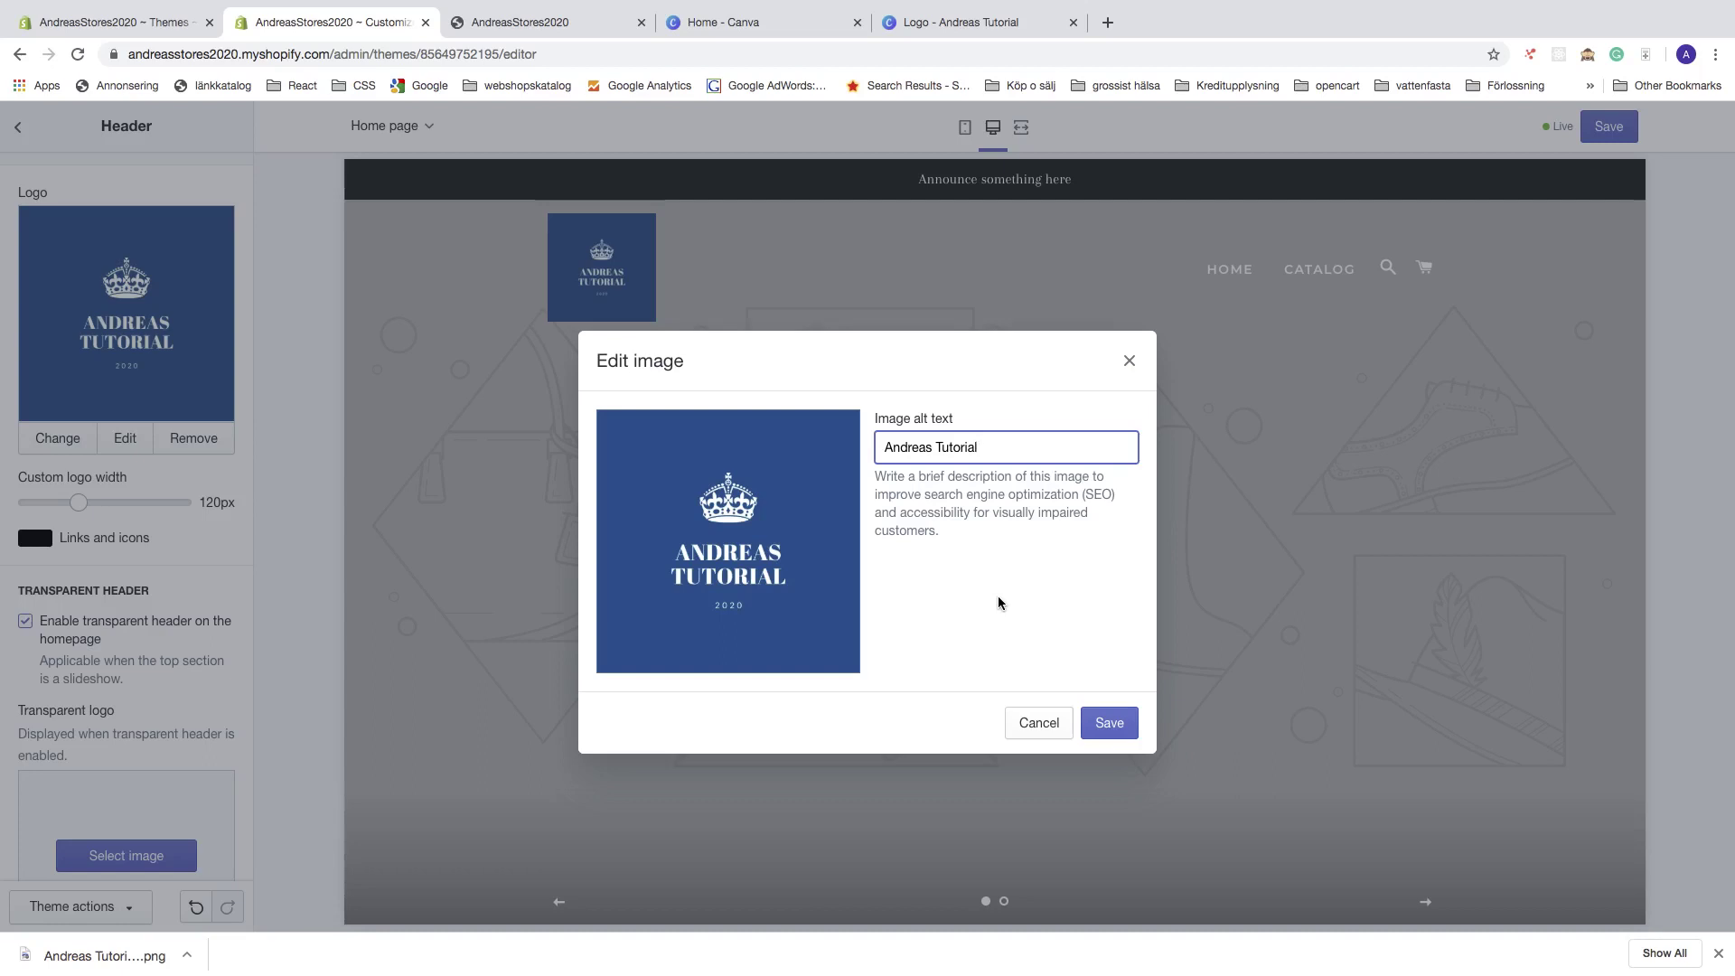
click(1105, 723)
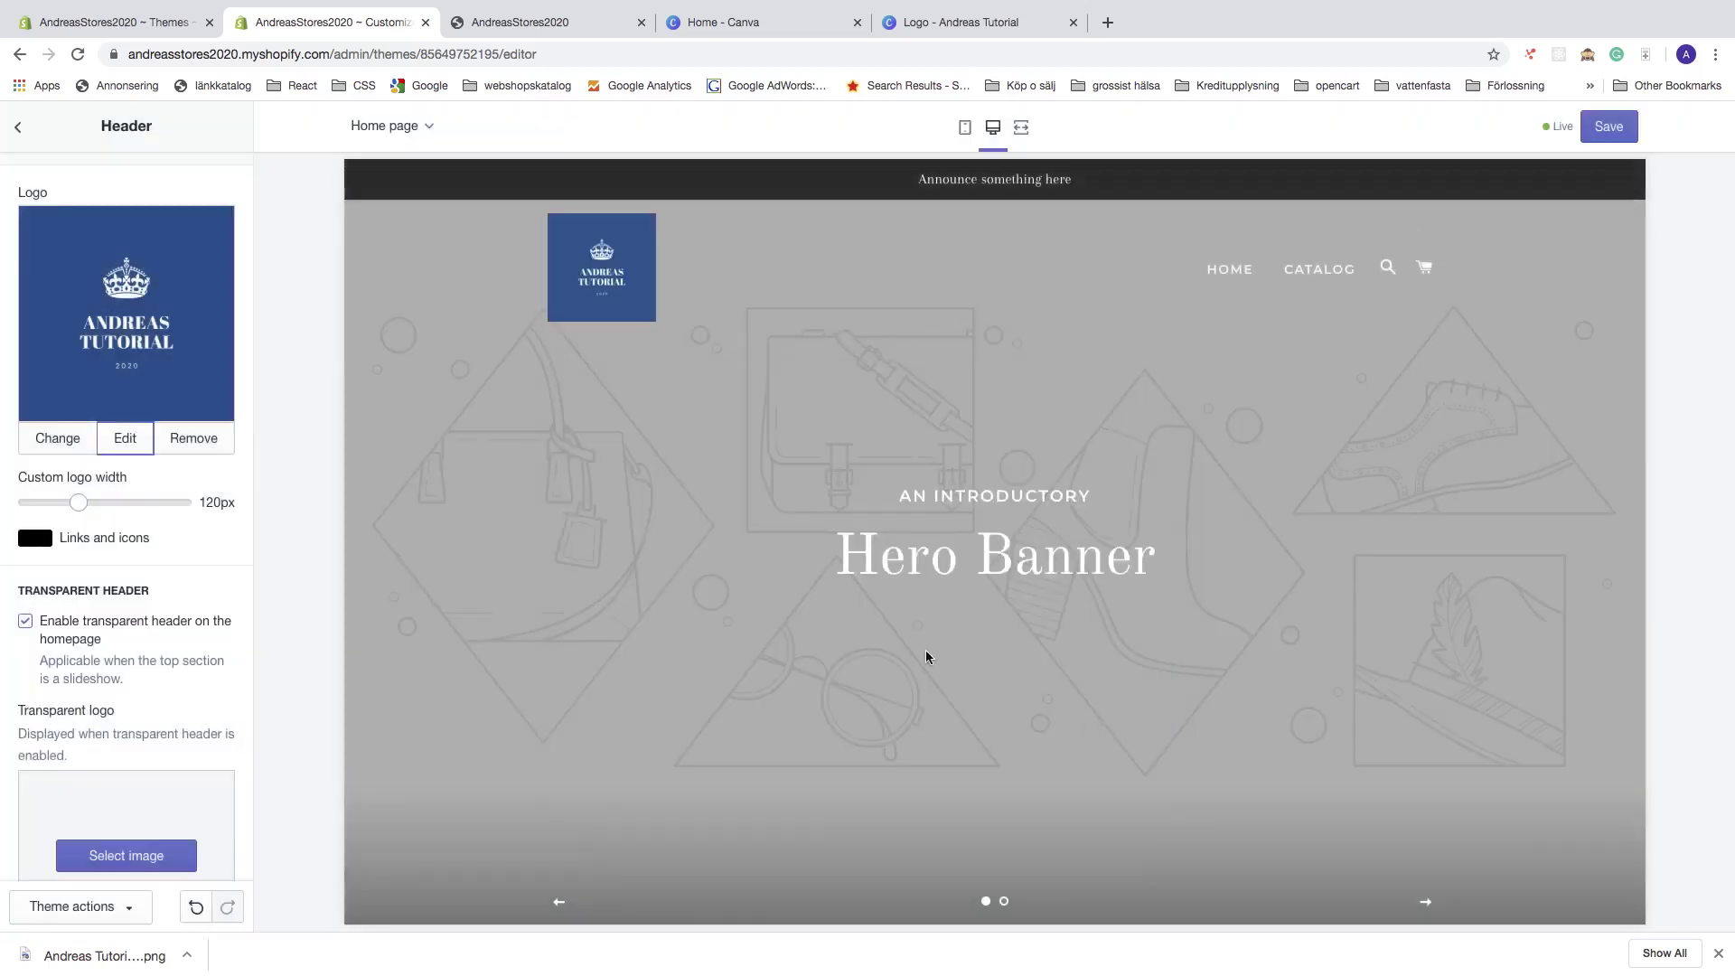
Uncheck 'Enable transparent header on the homepage' in the Header settings.
scroll(171, 556, down, 2)
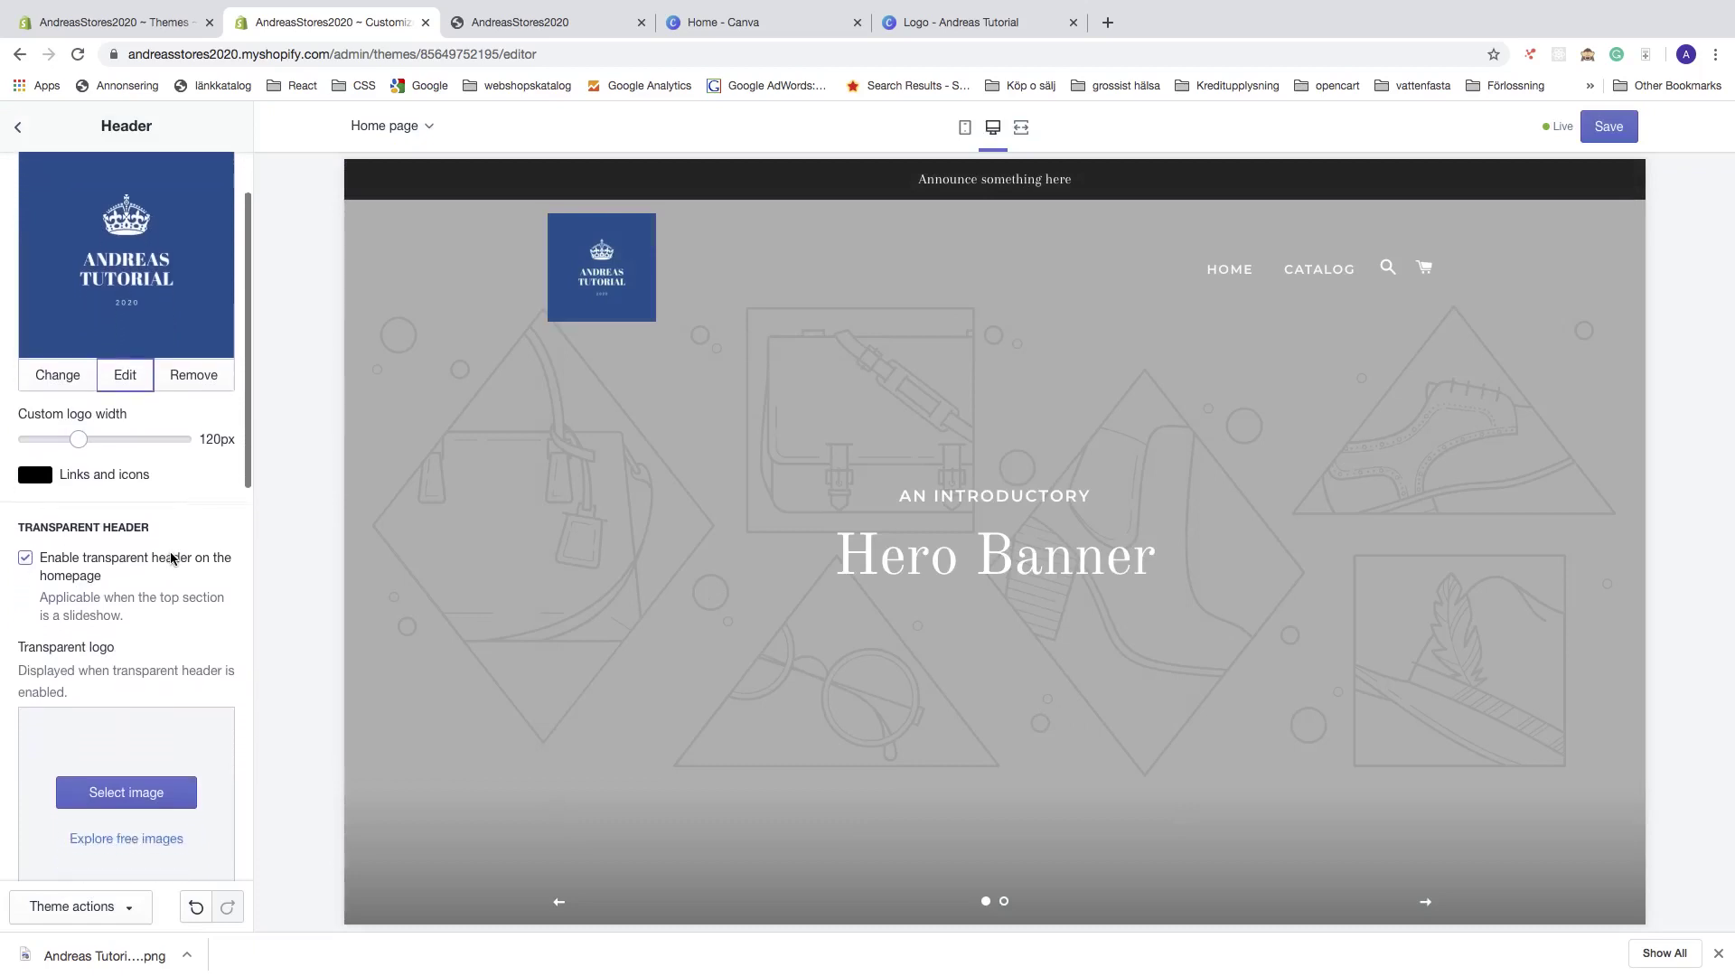
scroll(172, 559, down, 1)
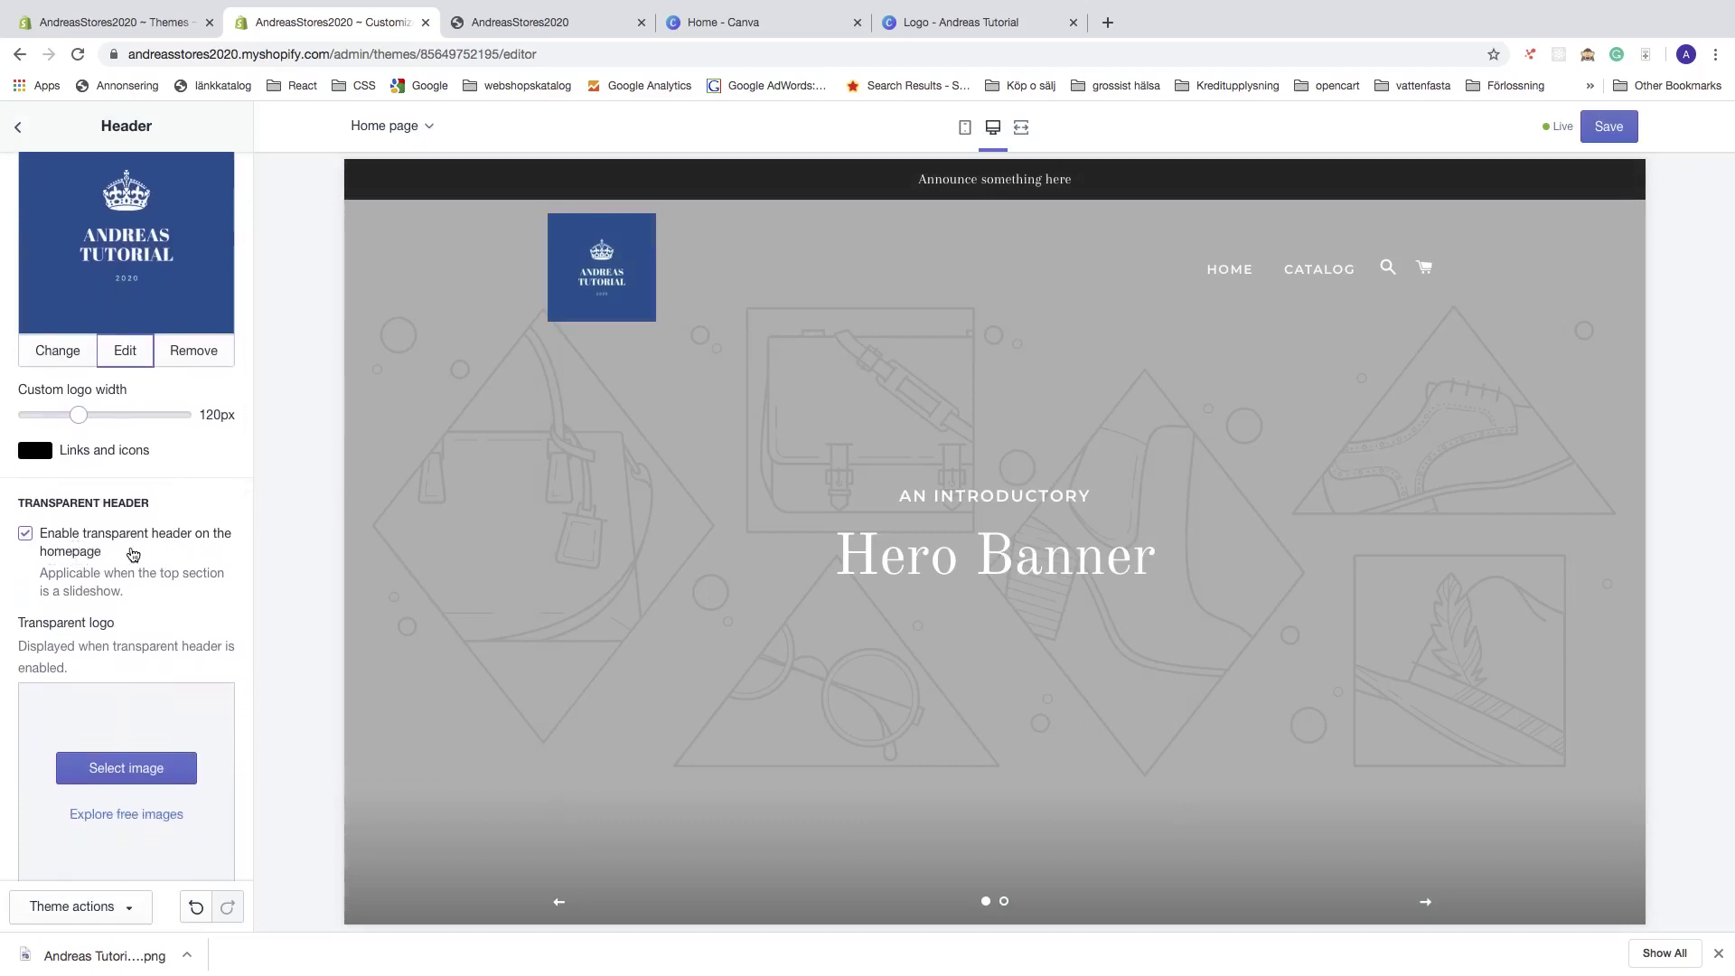
click(25, 534)
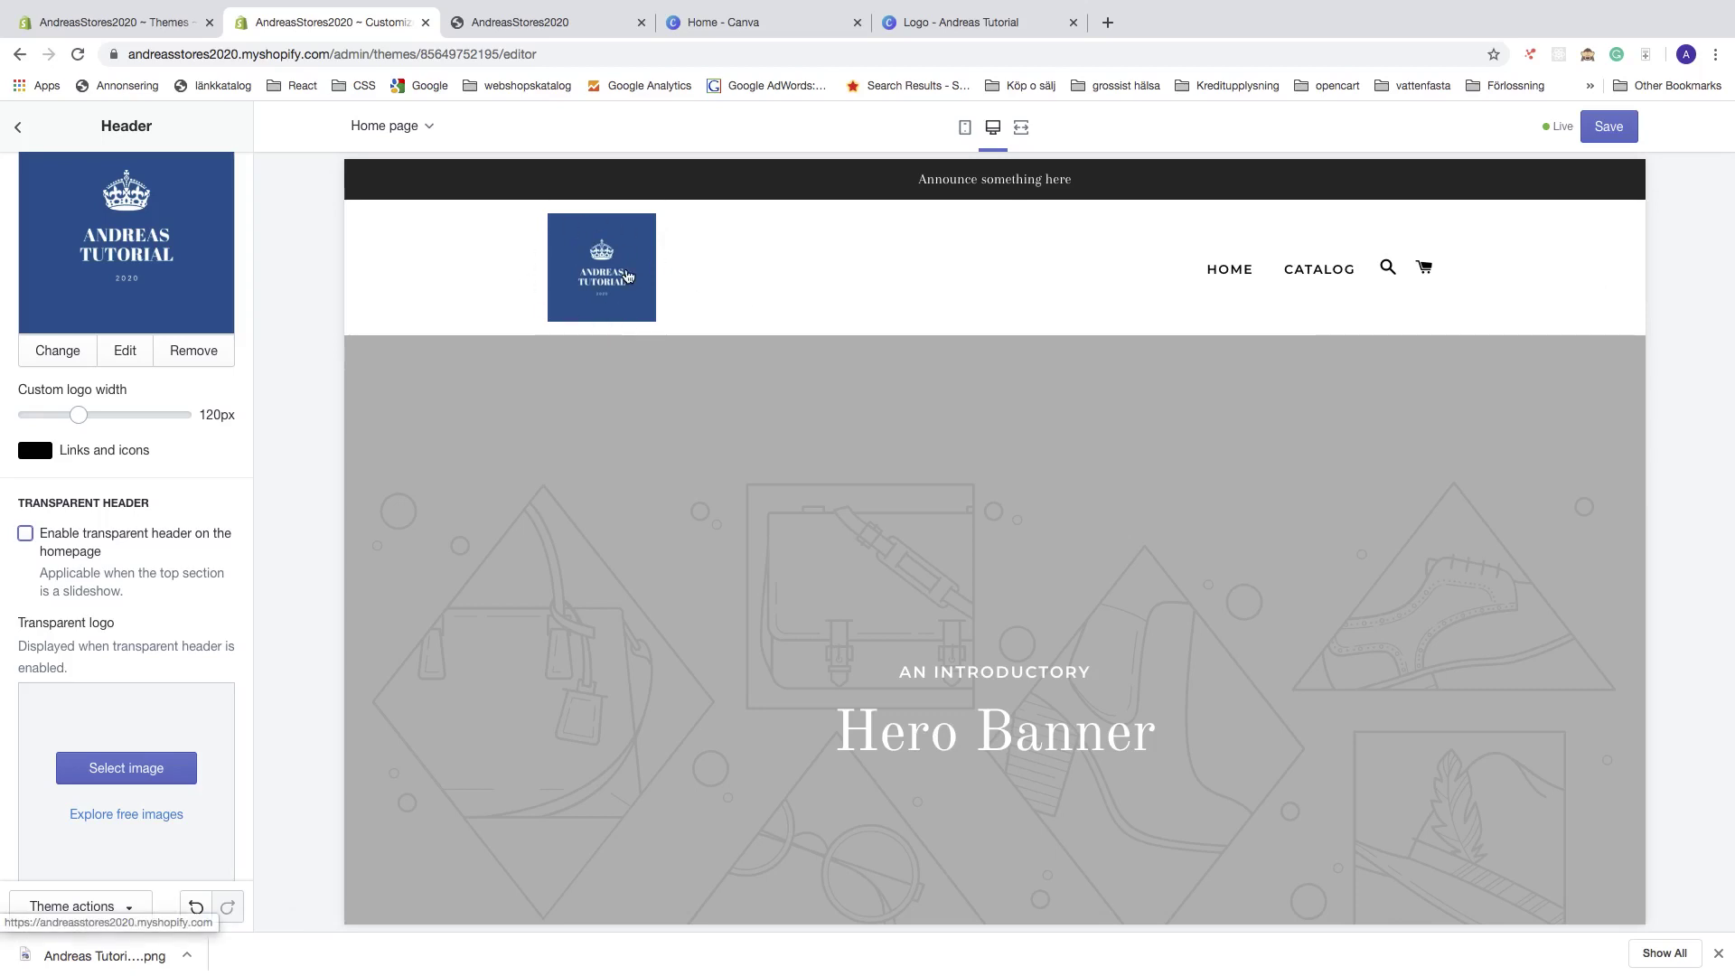
scroll(90, 479, up, 1)
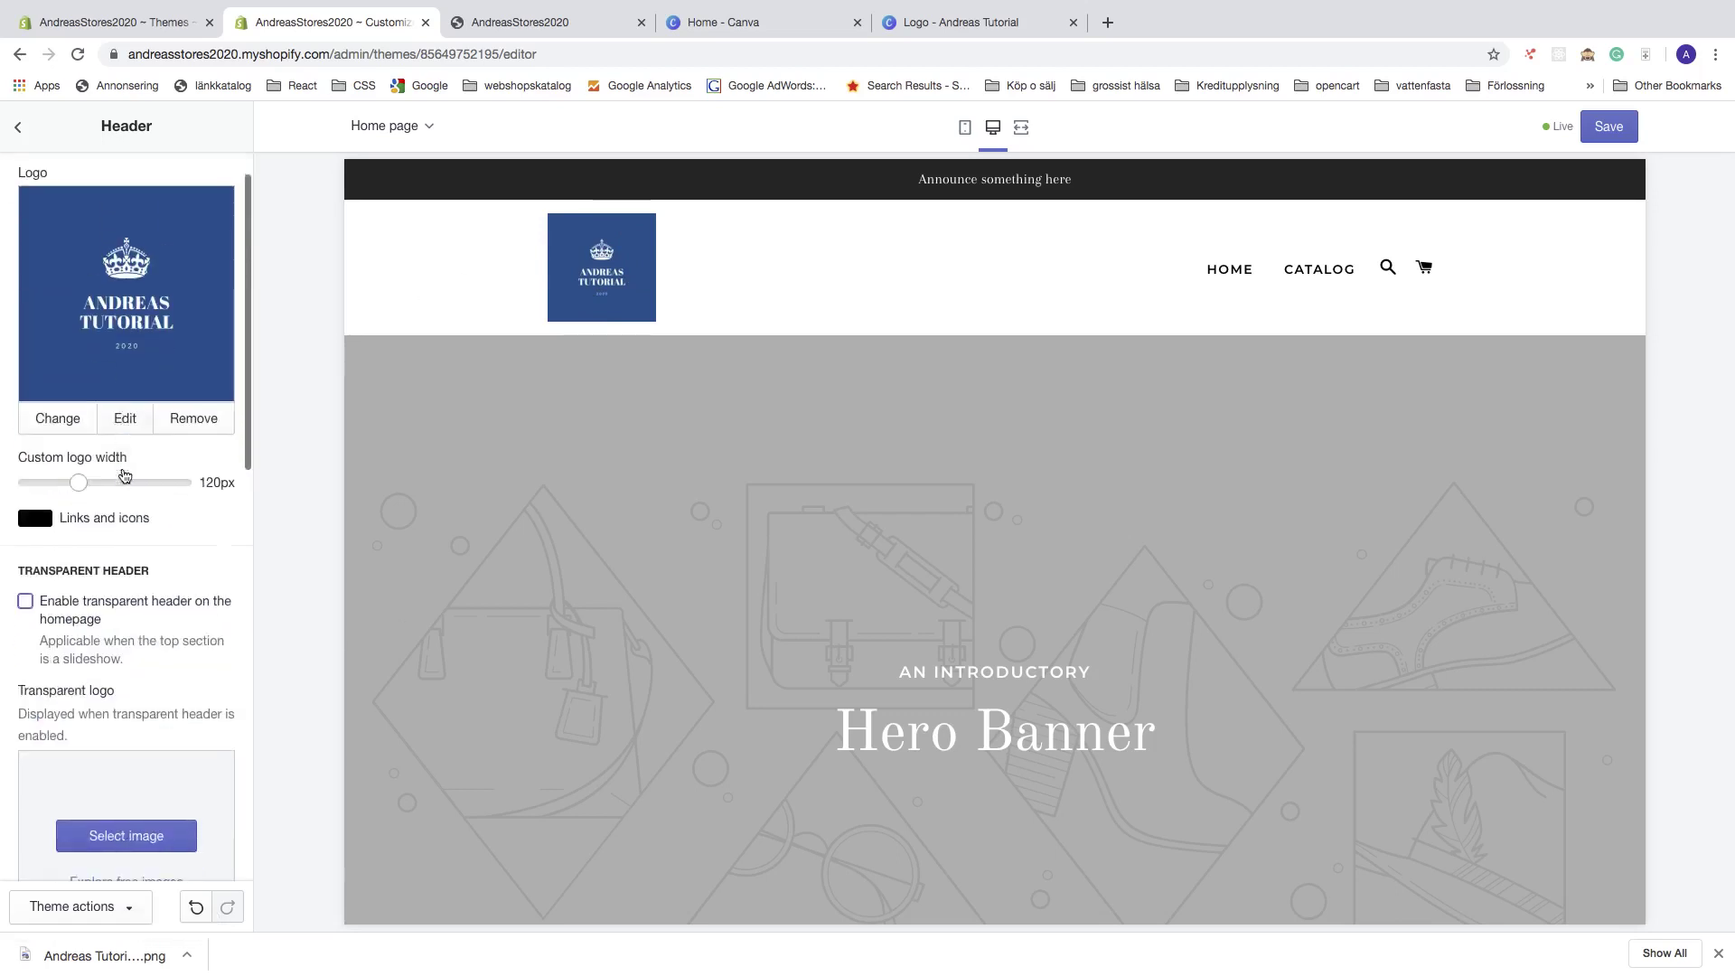
scroll(90, 480, down, 3)
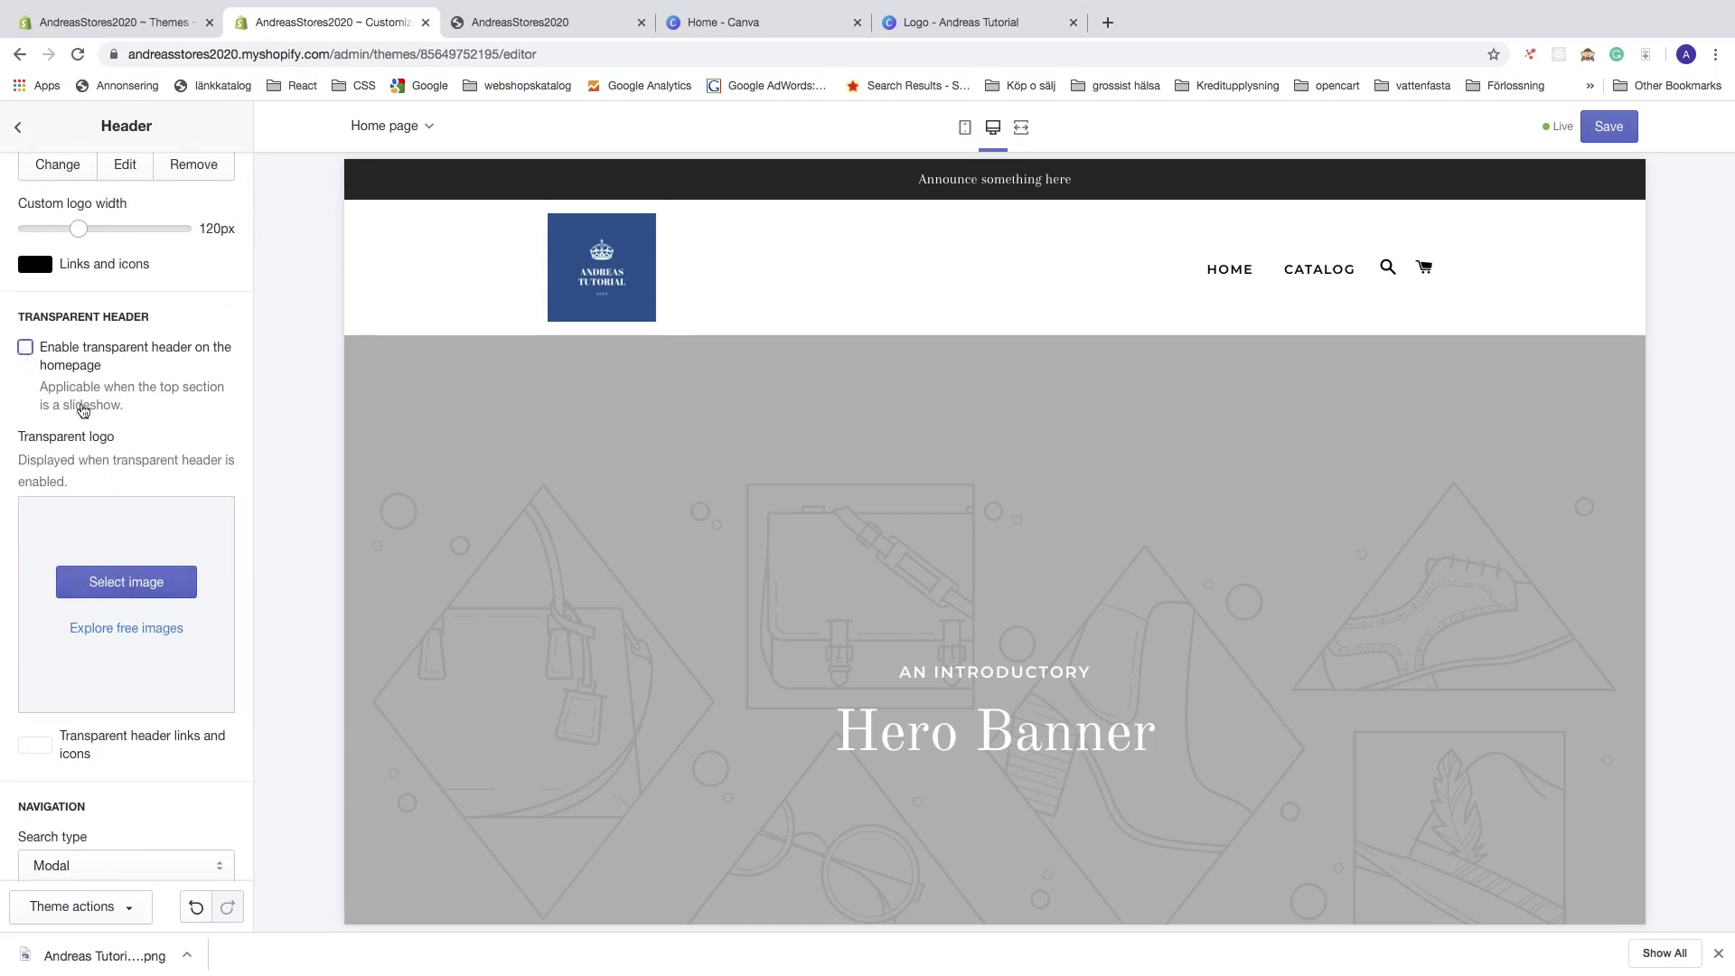
scroll(112, 466, up, 3)
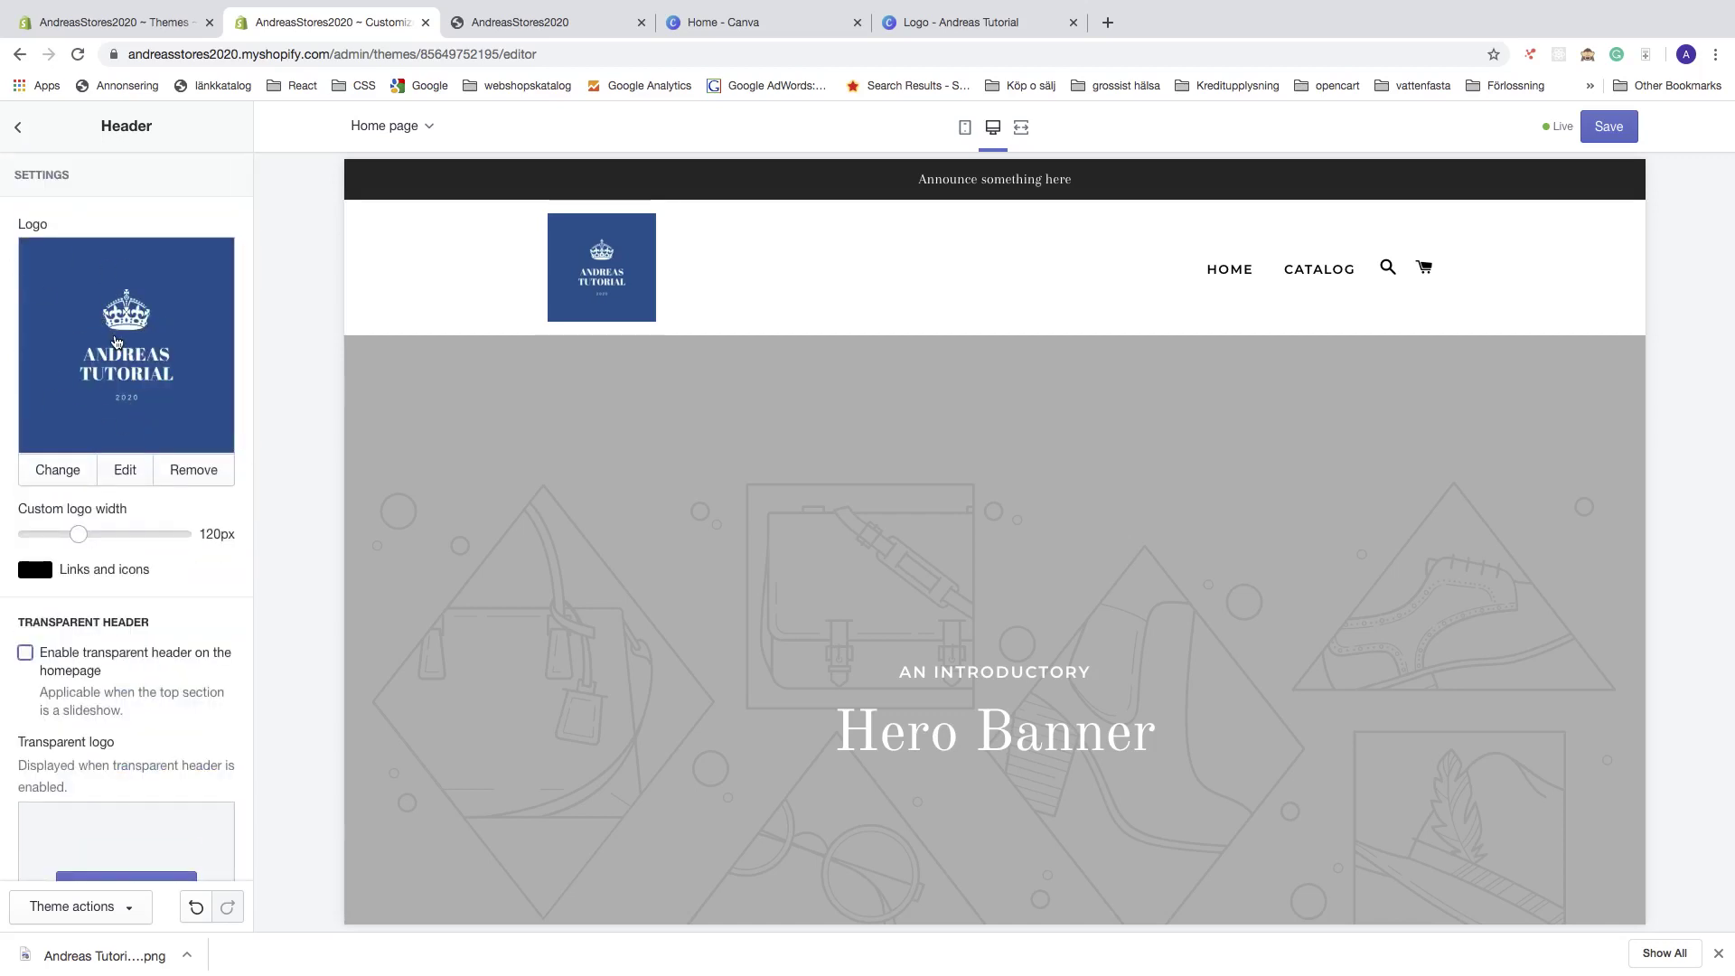
scroll(126, 342, down, 7)
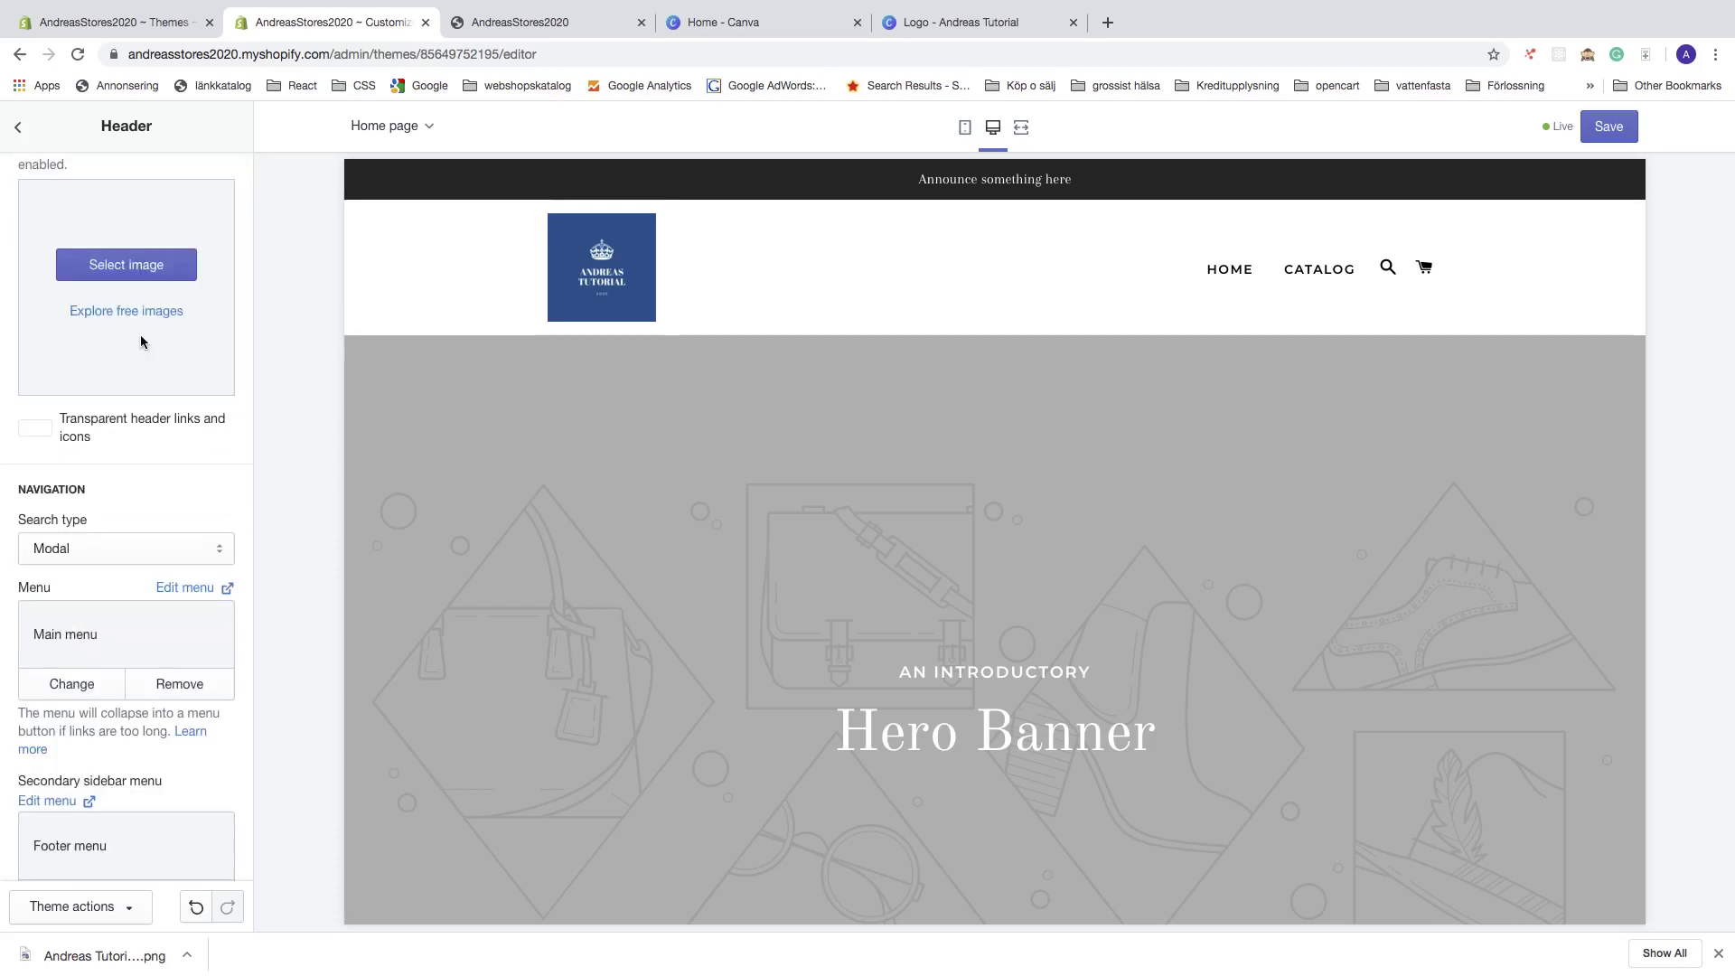
scroll(140, 342, down, 5)
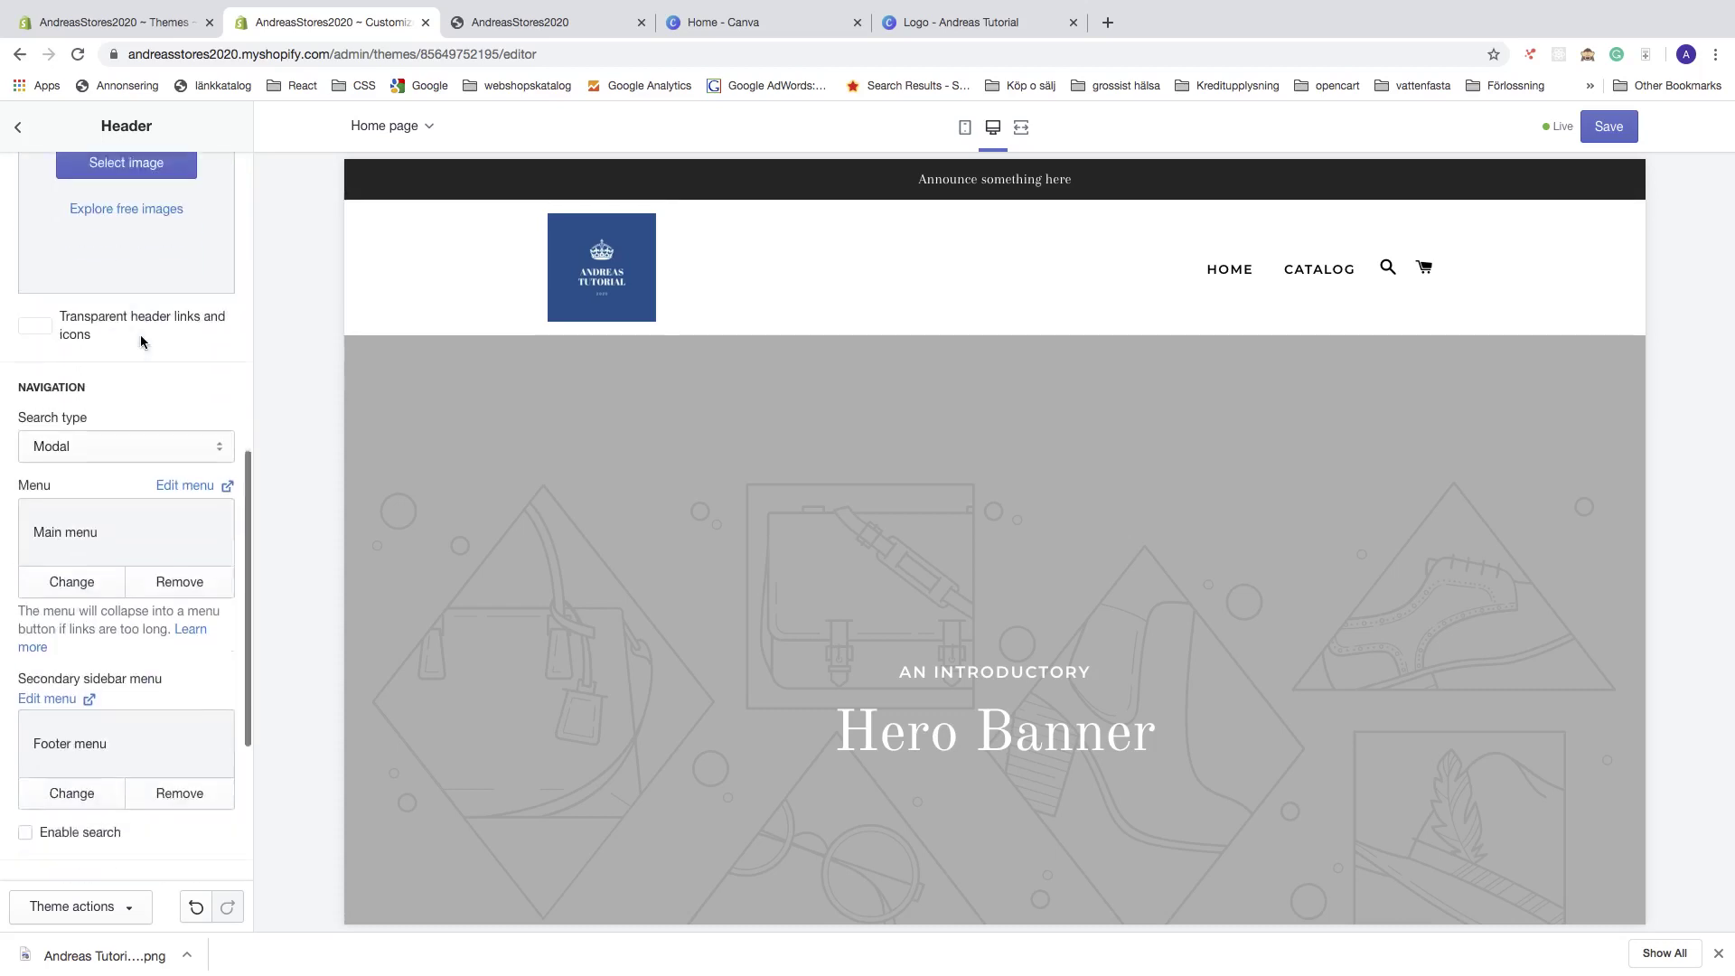
scroll(141, 342, up, 12)
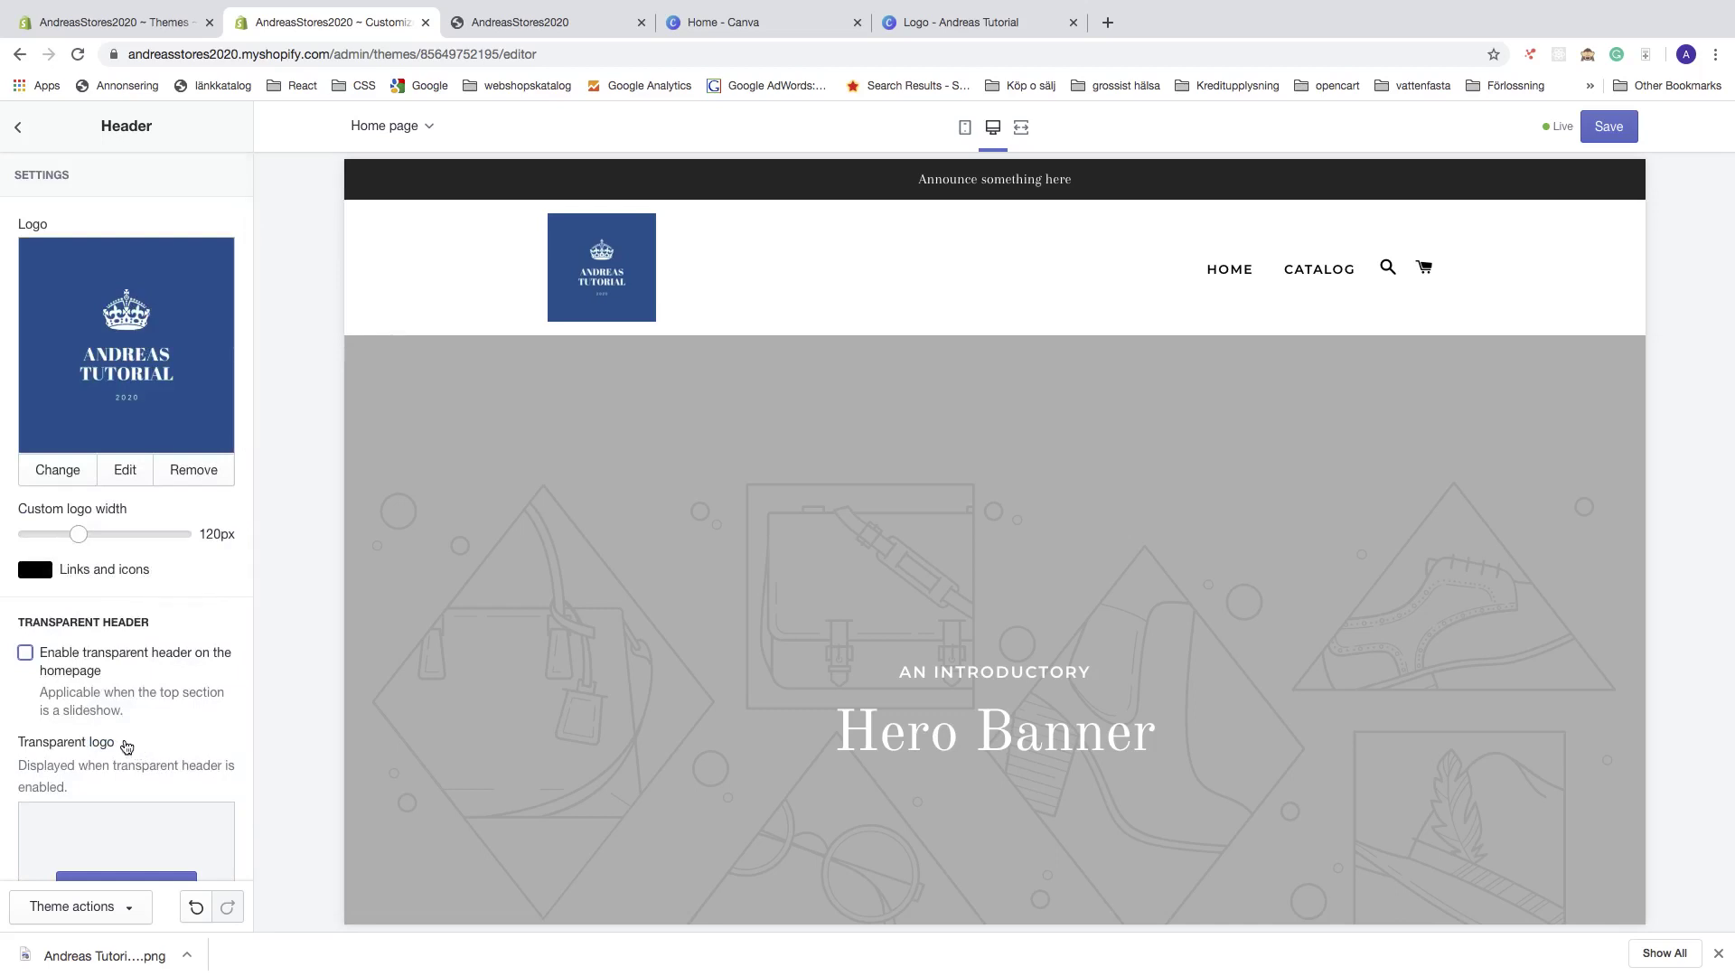
Save the theme changes and hide the preview bar on the storefront.
click(1608, 129)
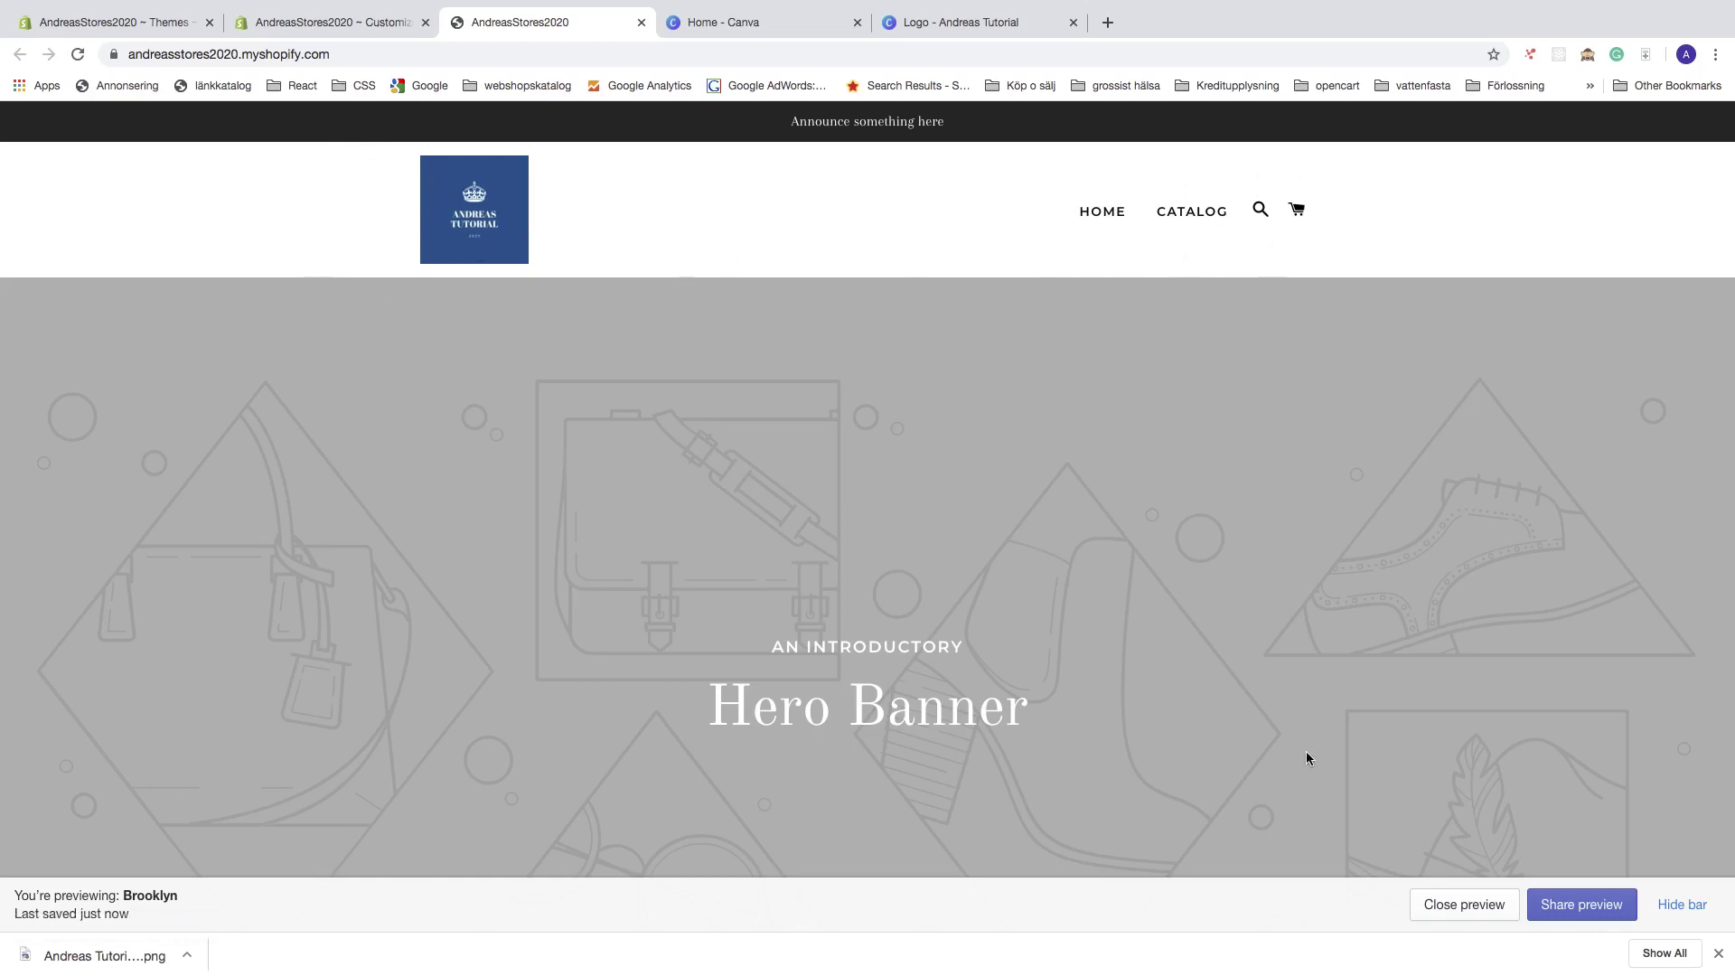
click(1694, 905)
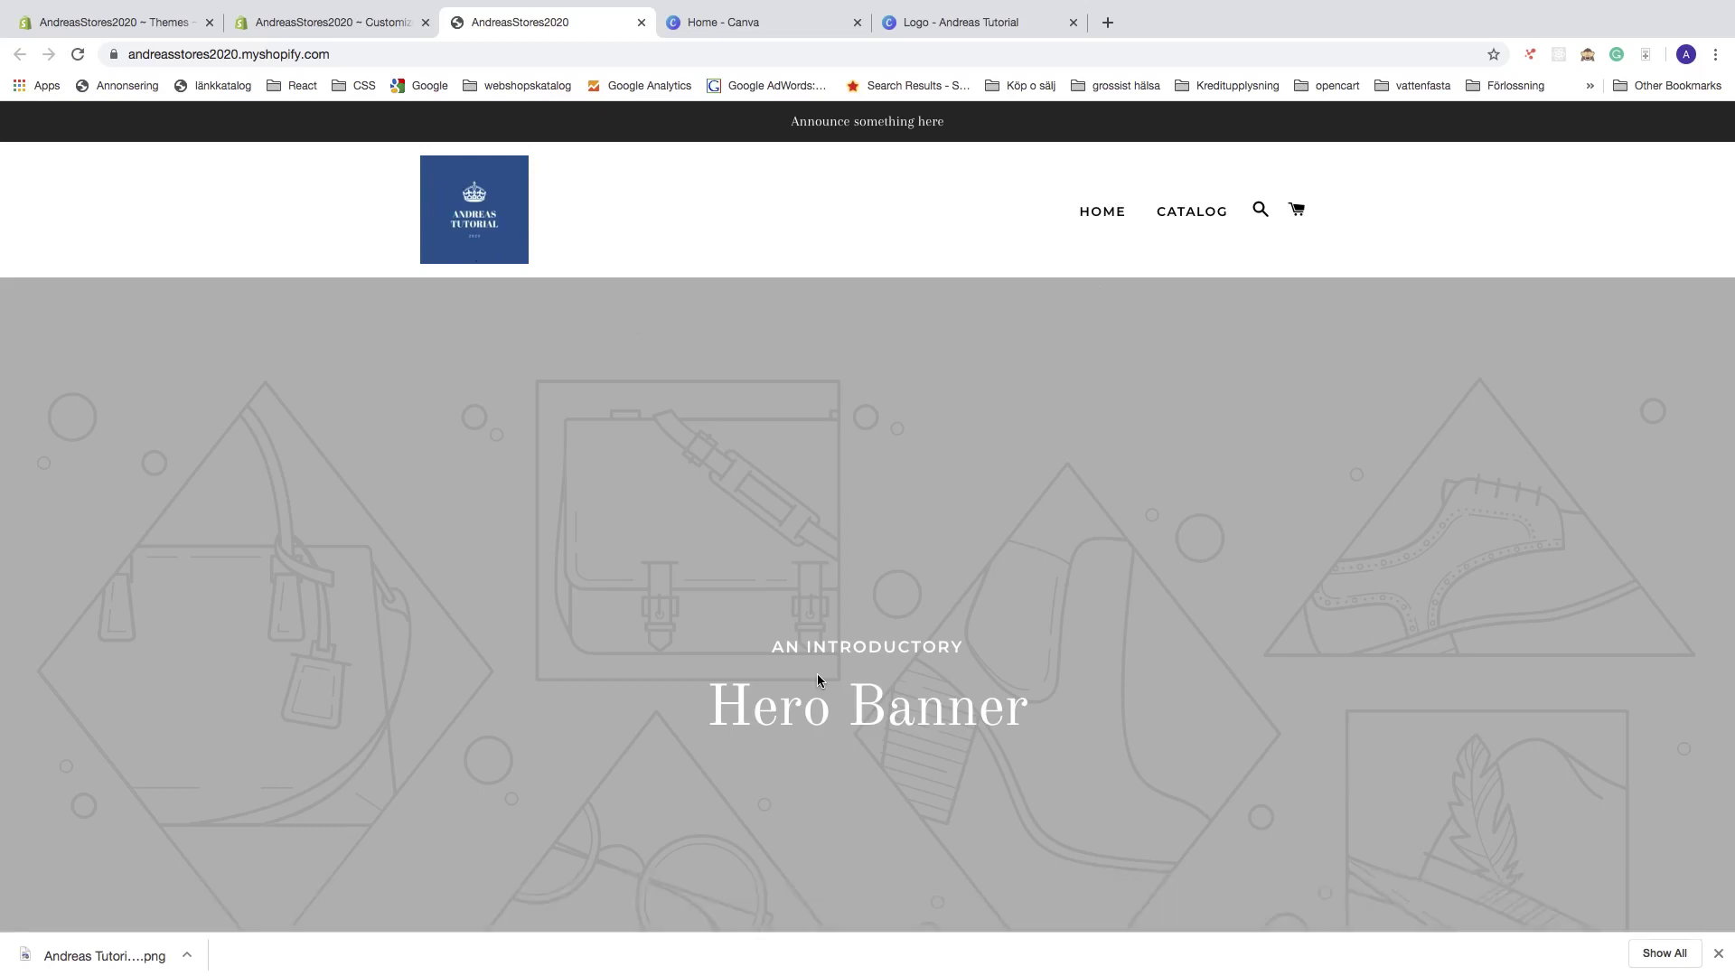